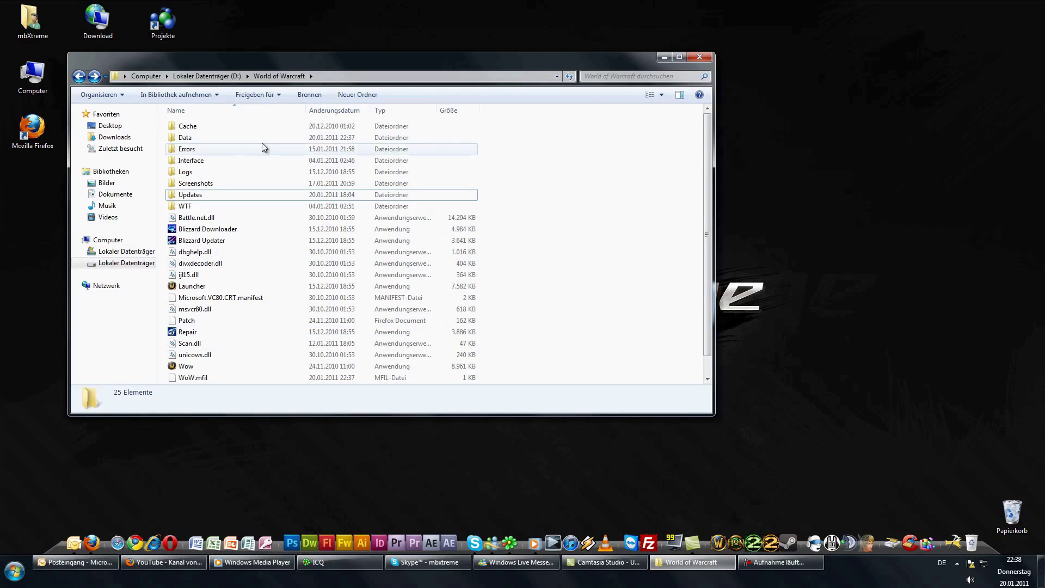
- Create a new folder named UI_OLD in the World of Warcraft folder
right_click(593, 197)
mouse_move(734, 345)
left_click(778, 345)
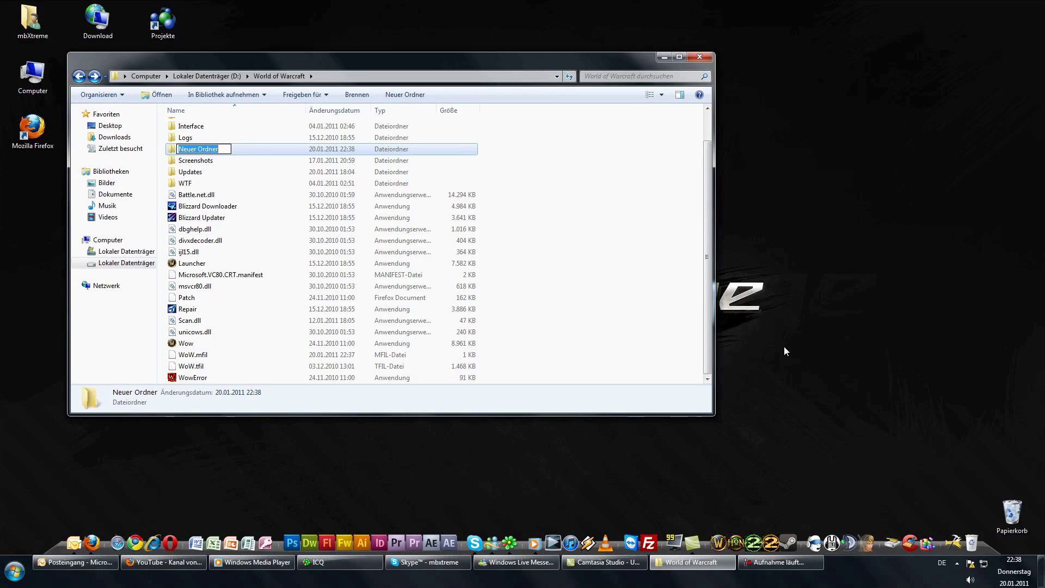
type("UI_OLD")
left_click(549, 147)
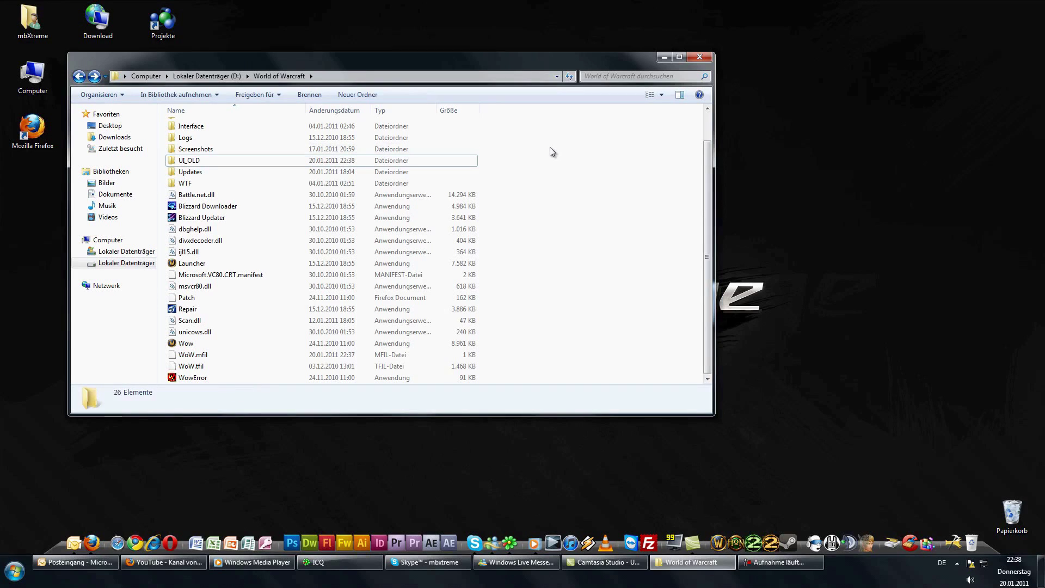
- Copy the Interface and WTF folders into UI_OLD
left_click(224, 161)
scroll(225, 161, "up", 1)
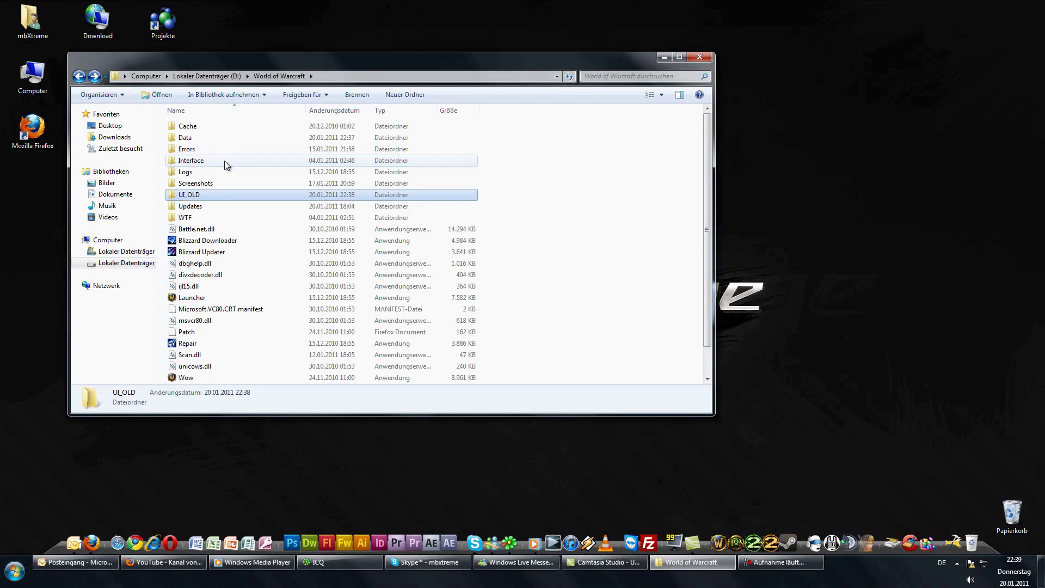
left_click(207, 217)
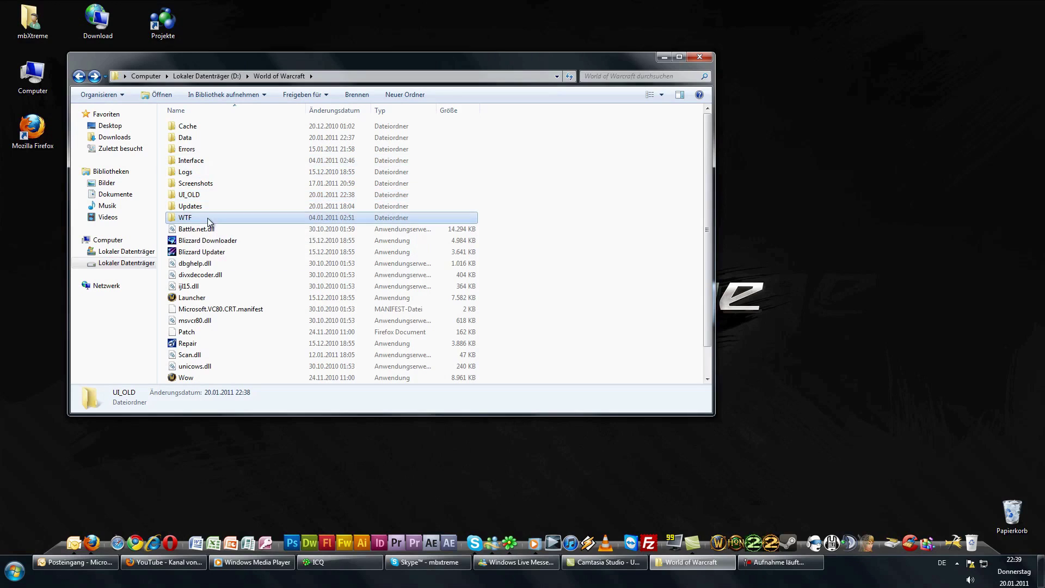
left_click(200, 164, "ctrl")
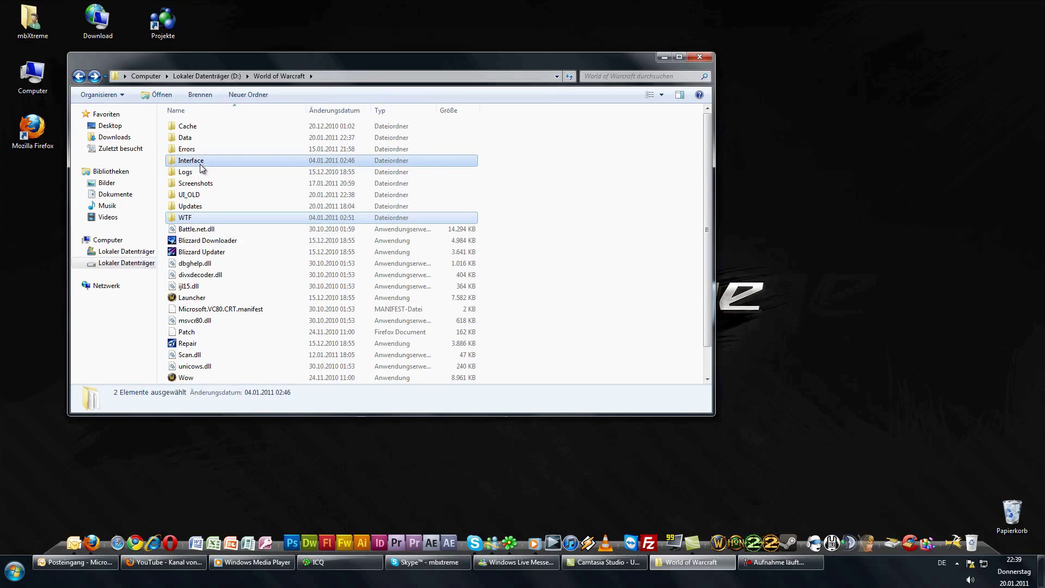
right_click(201, 161)
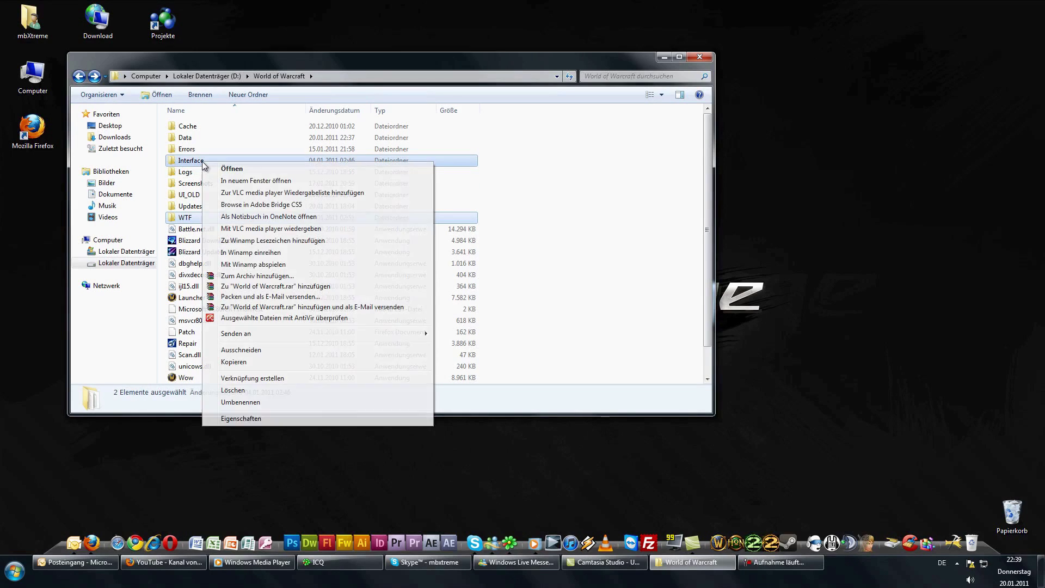
left_click(246, 362)
double_click(207, 195)
right_click(235, 178)
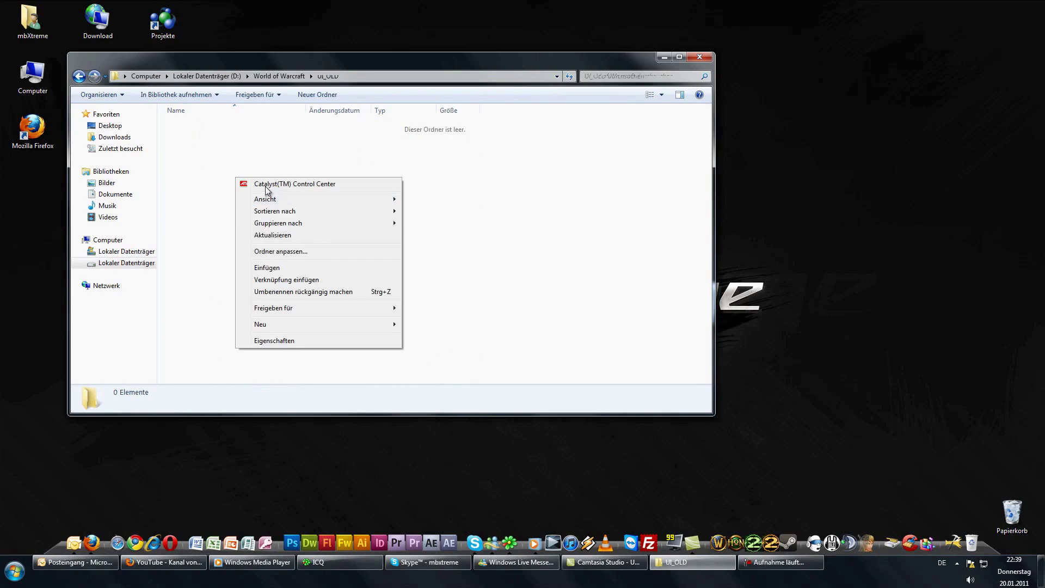
left_click(305, 271)
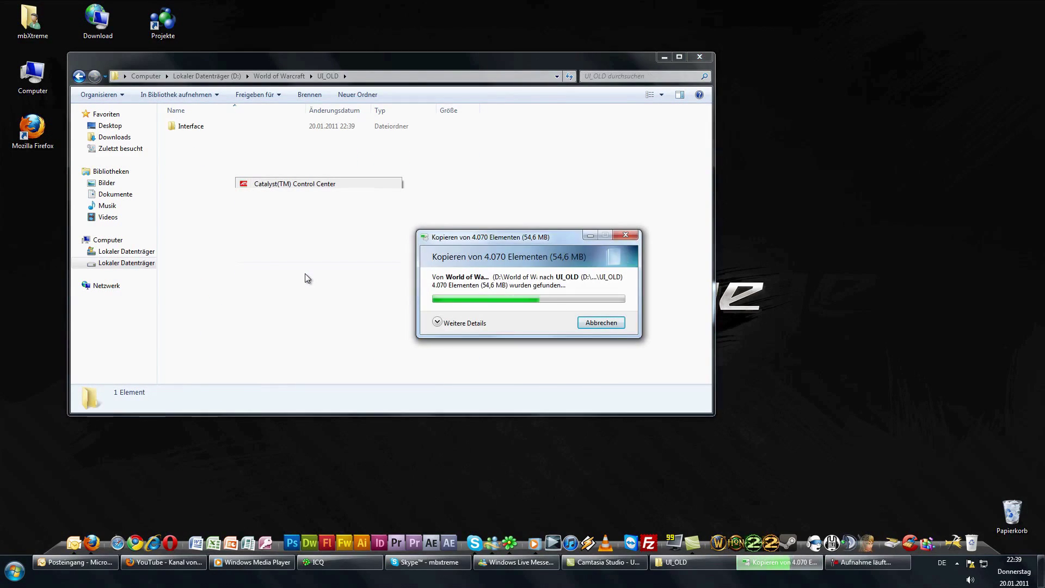
- Delete the original Interface and WTF folders from the World of Warcraft folder
left_click(205, 163)
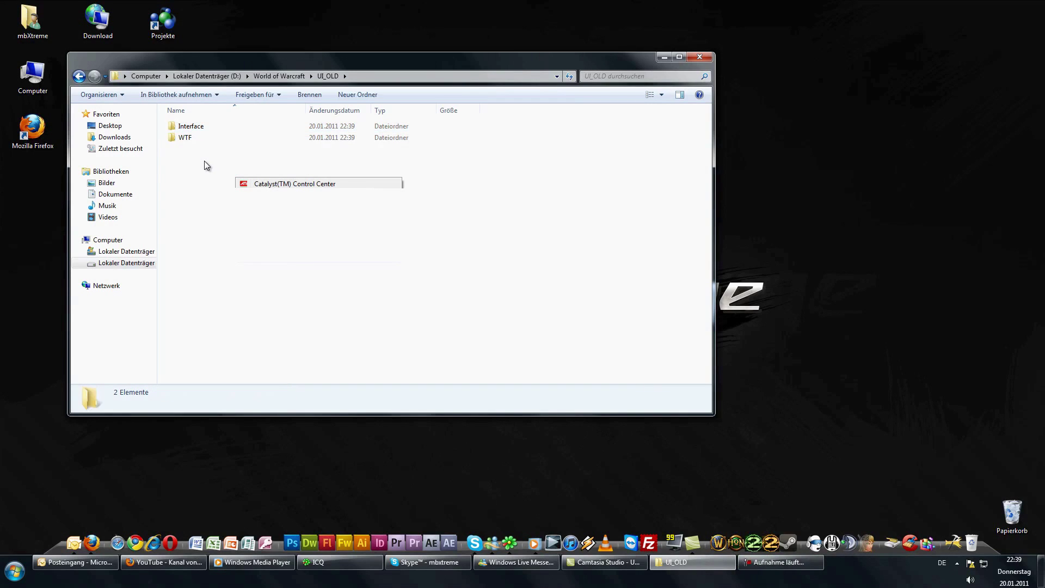
left_click(81, 78)
left_click(199, 218)
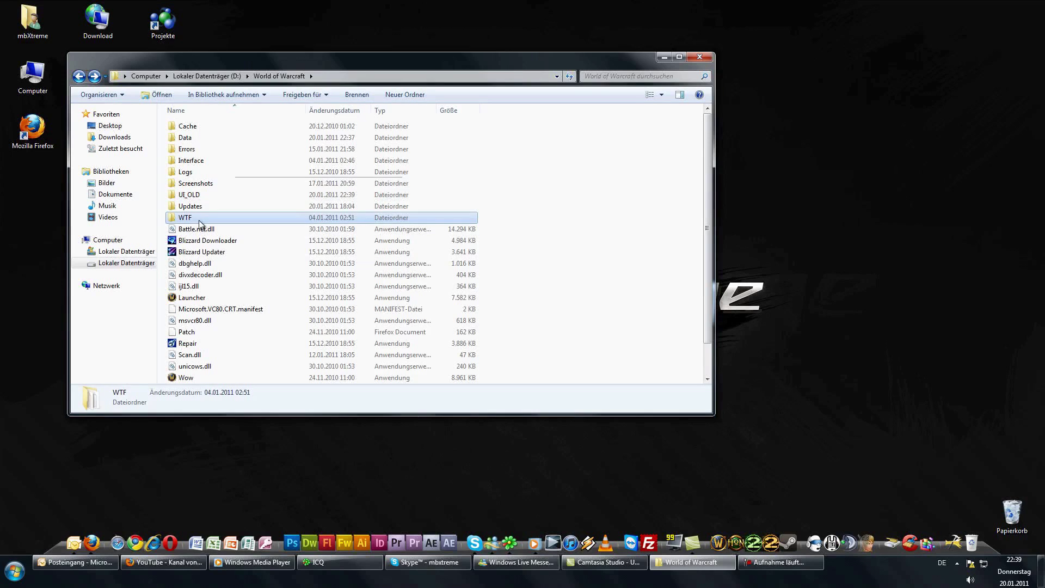
left_click(202, 162, "ctrl")
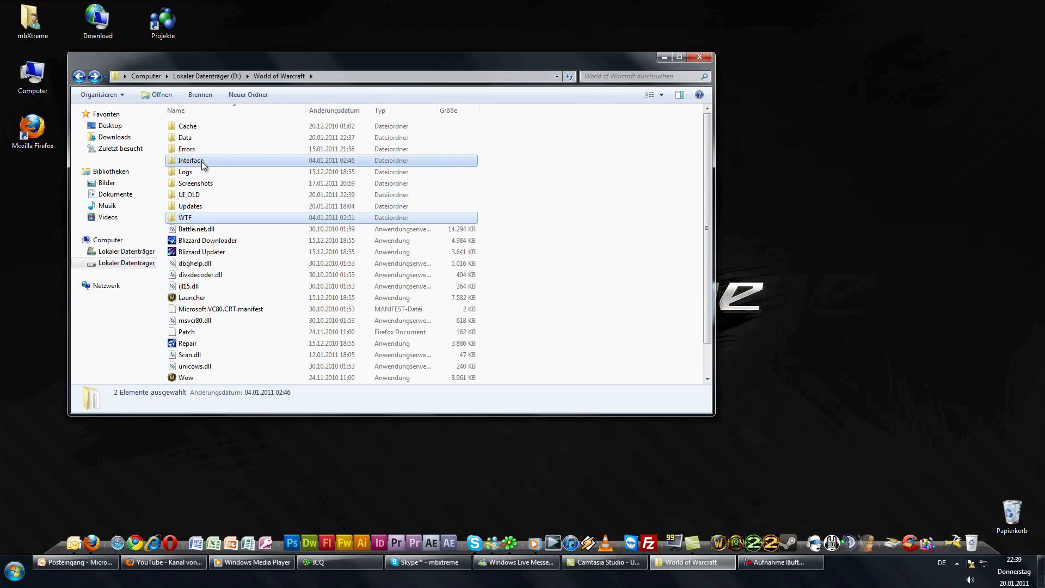
right_click(256, 165)
left_click(316, 404)
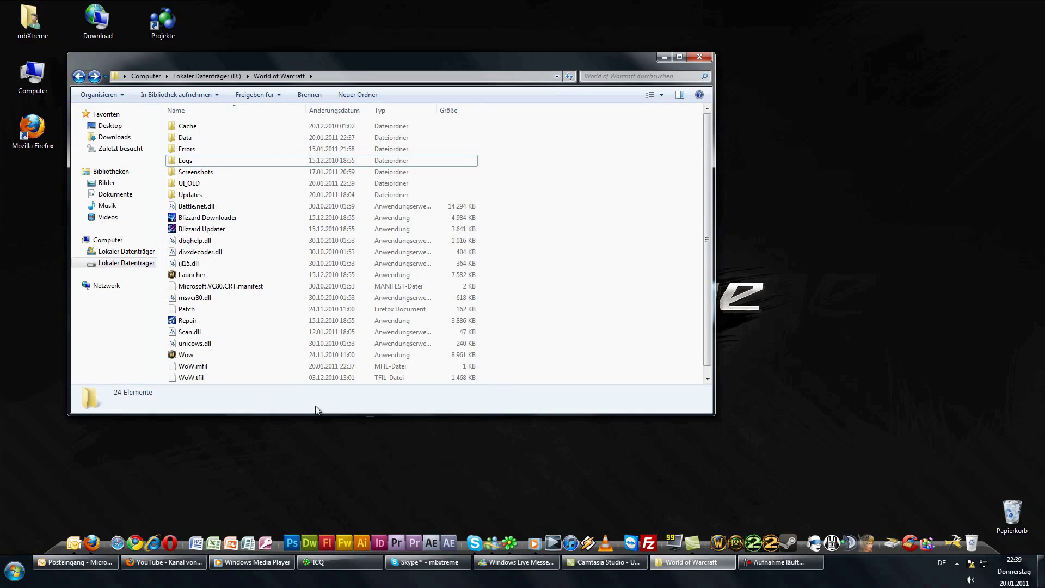
- Start the launcher and set the game language to English (EU) in the game preferences
left_click(719, 543)
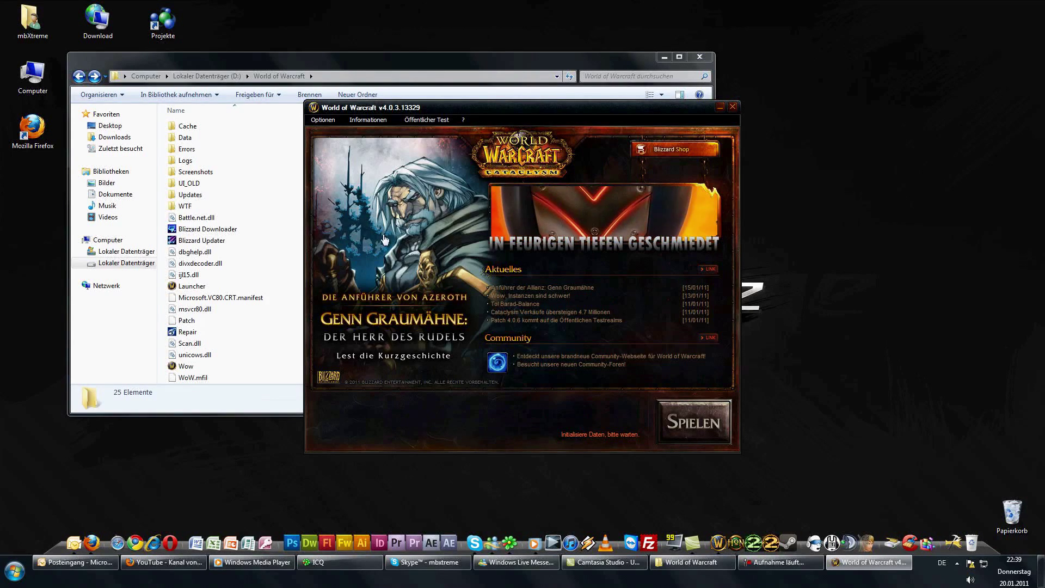
left_click(322, 121)
left_click(328, 132)
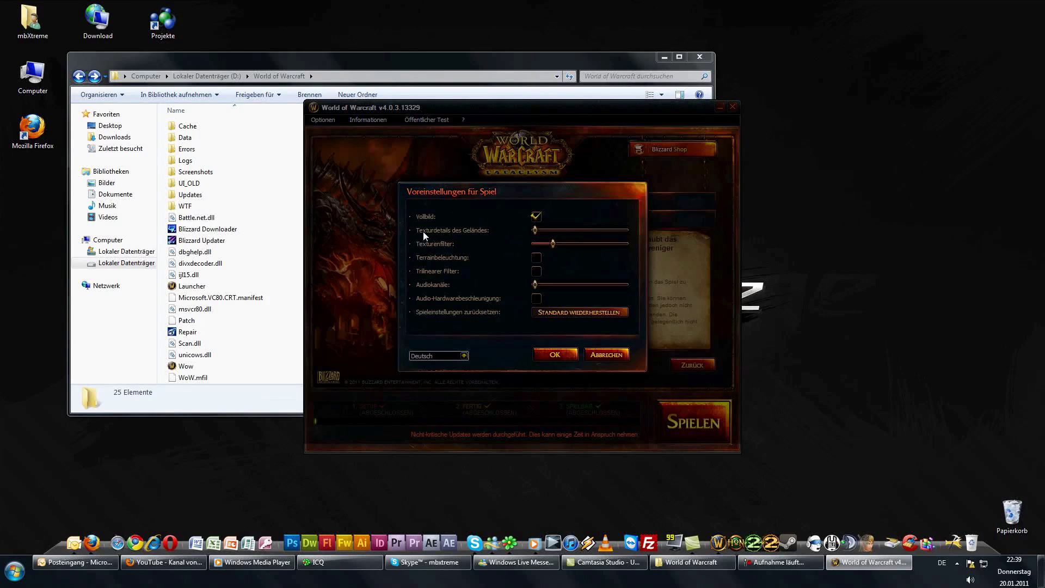
left_click(462, 358)
left_click(456, 372)
left_click(554, 356)
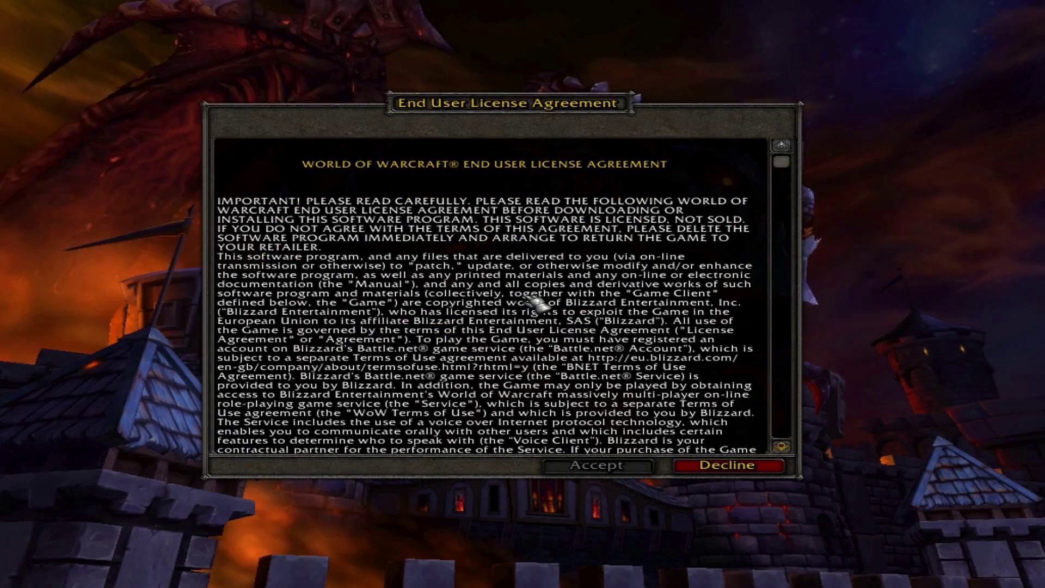
- Accept the license agreement, Terms of Use and termination-of-service terms
left_click_drag(781, 162, 782, 432)
left_click(578, 467)
left_click_drag(781, 162, 782, 433)
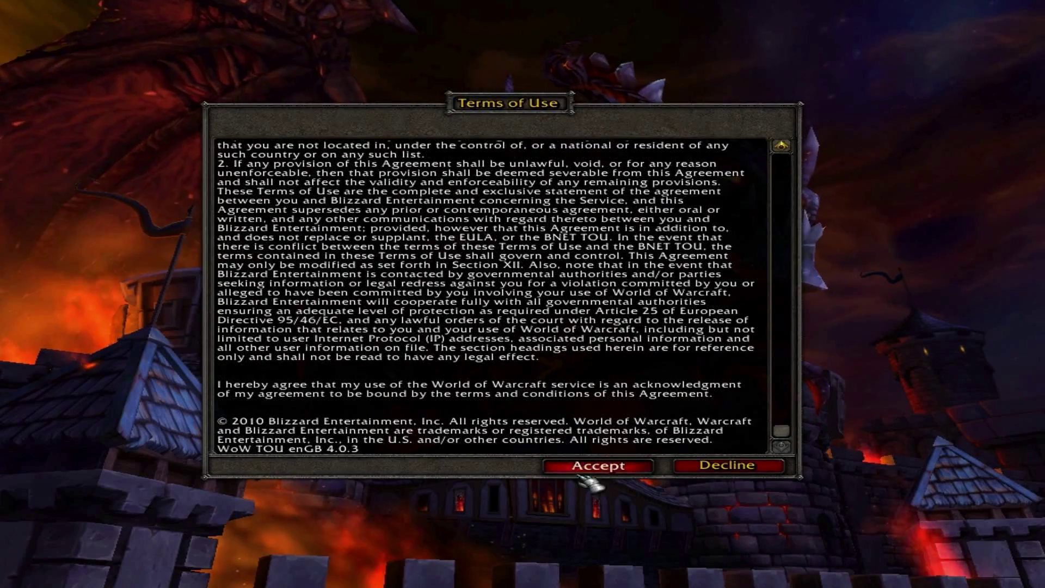
left_click(597, 466)
left_click_drag(783, 162, 782, 432)
left_click(597, 466)
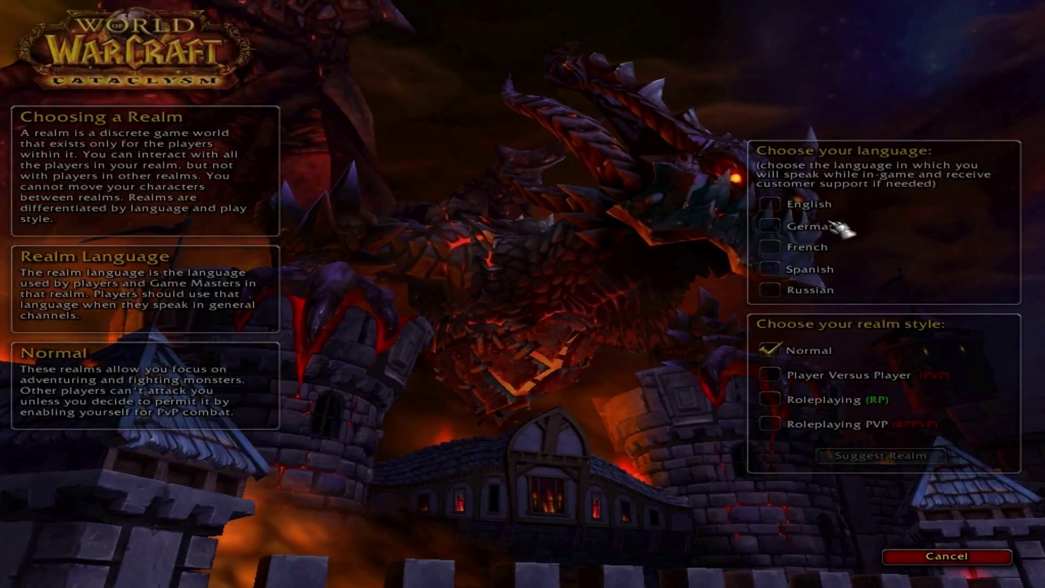
- Choose a German PVP realm, then switch to the Malfurion realm
left_click(781, 227)
left_click(769, 375)
left_click(909, 457)
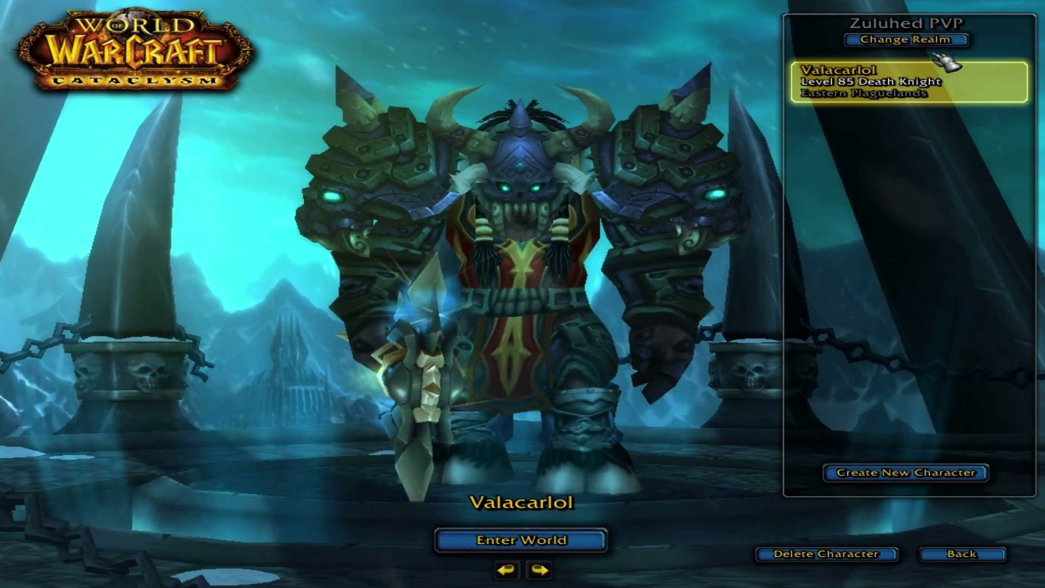
left_click(928, 38)
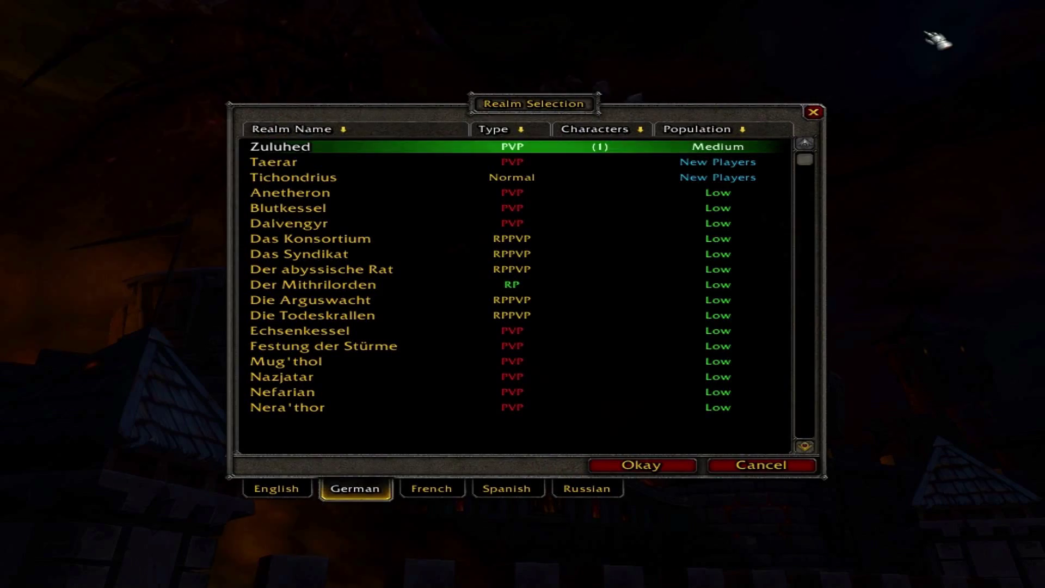
scroll(418, 309, "down", 10)
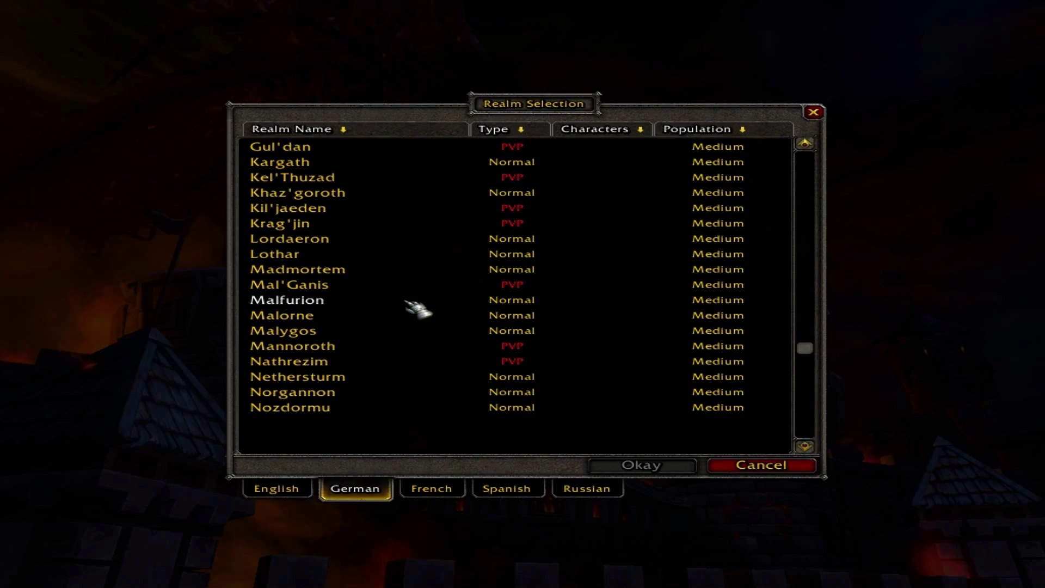
double_click(411, 301)
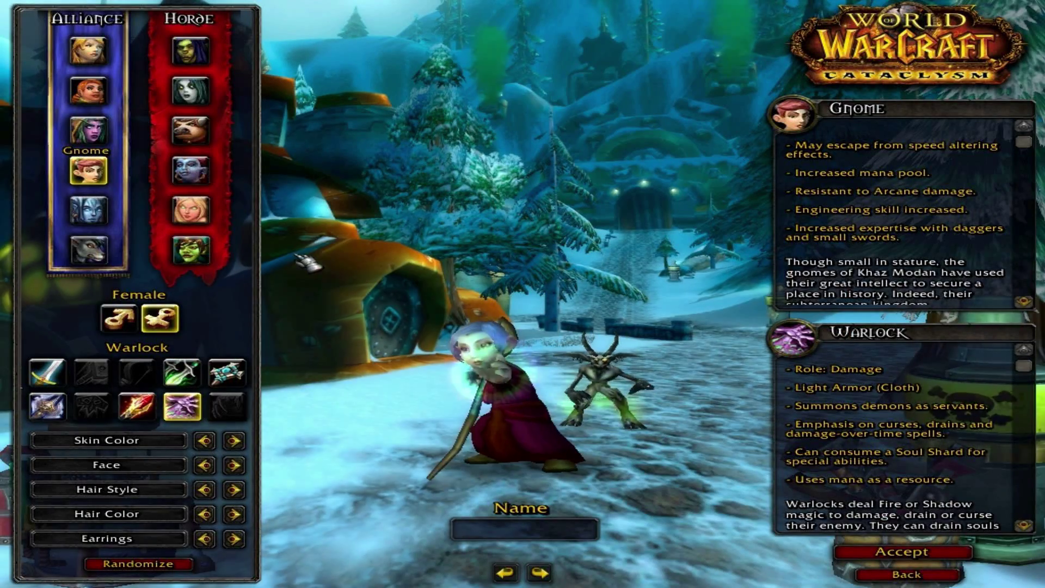
- Create a Goblin Priest named Valarina and enter the world with it
left_click(191, 250)
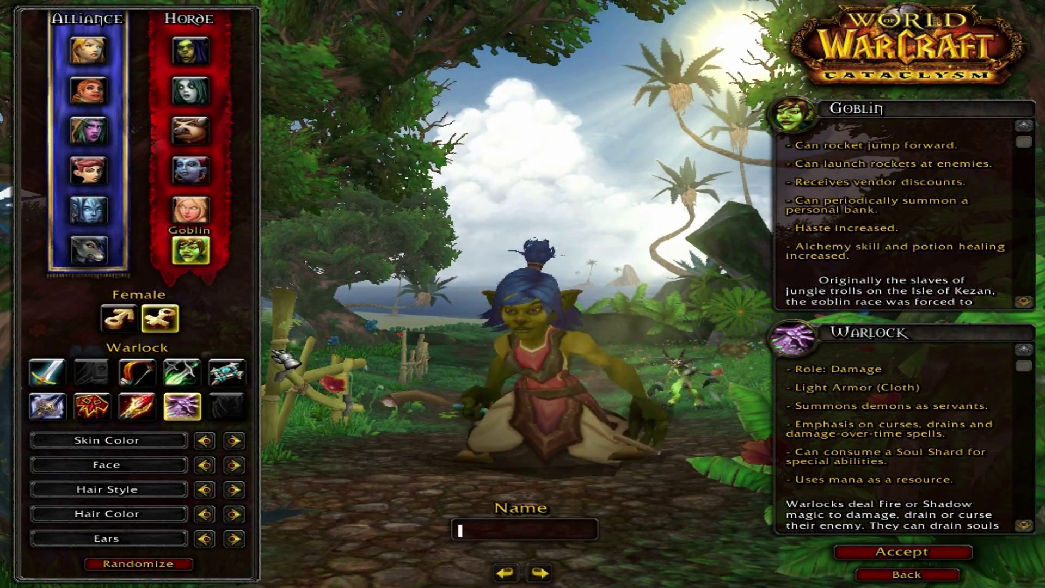
left_click(227, 372)
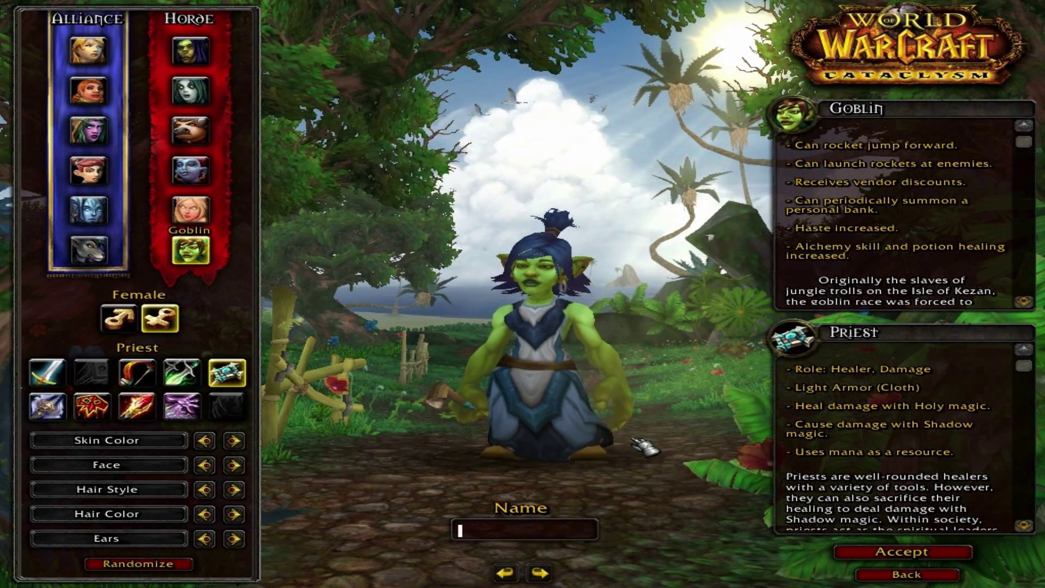
type("larina")
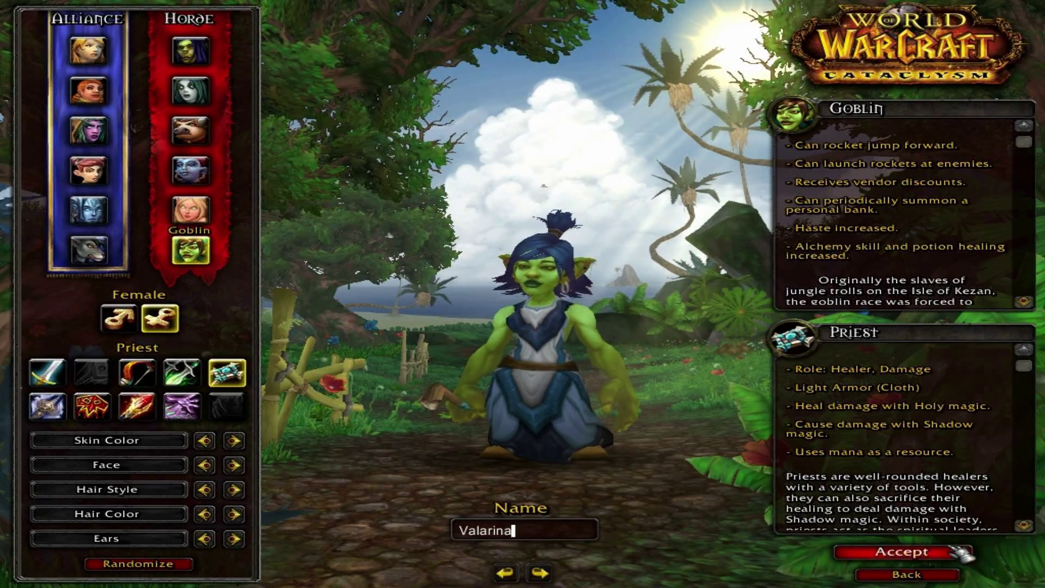
left_click(960, 551)
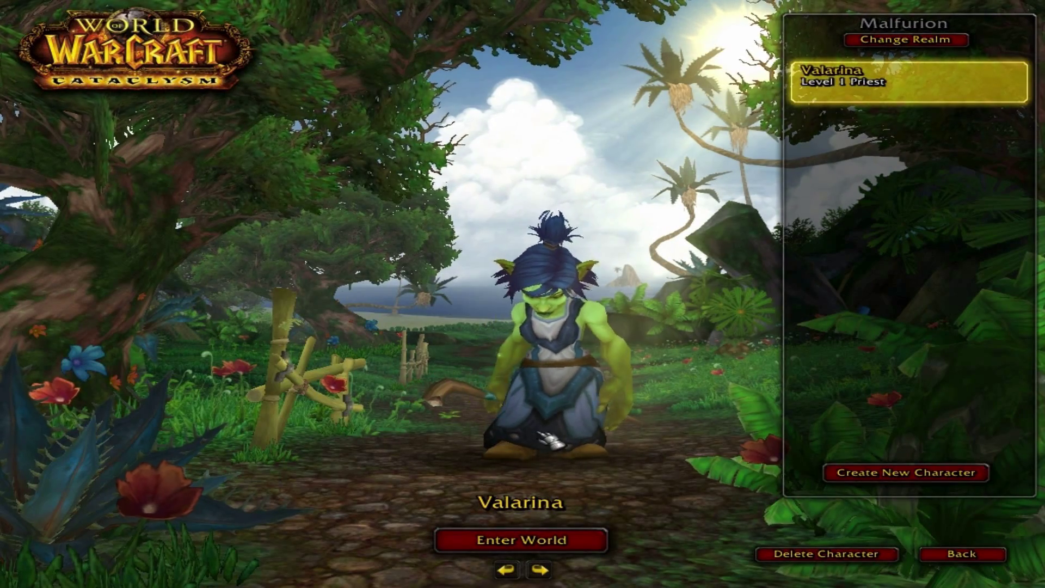
left_click(511, 539)
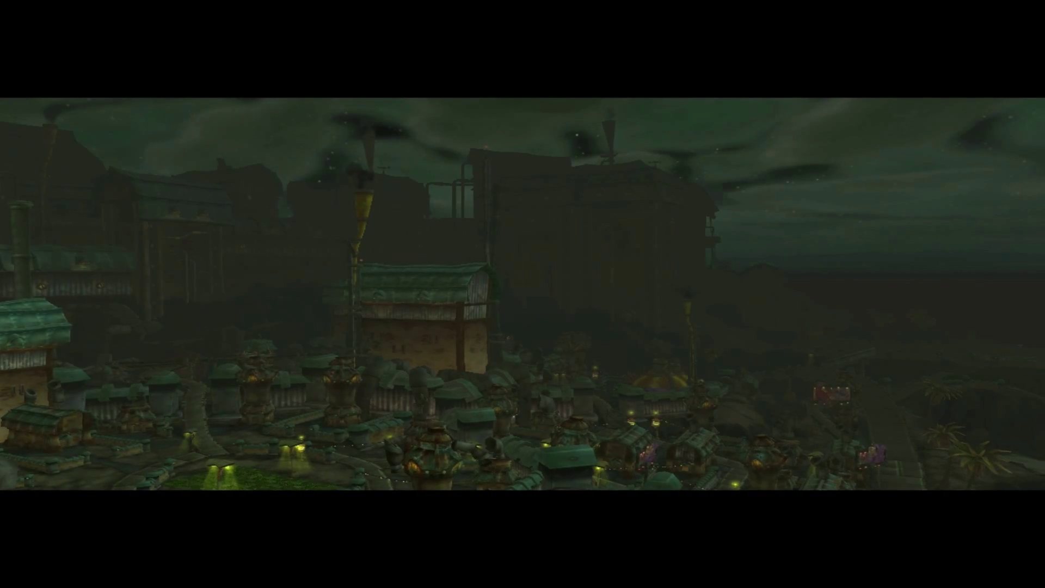
- Skip the intro cinematic and set video to 1920x1080, 8x multisampling and Ultra quality
key("Escape")
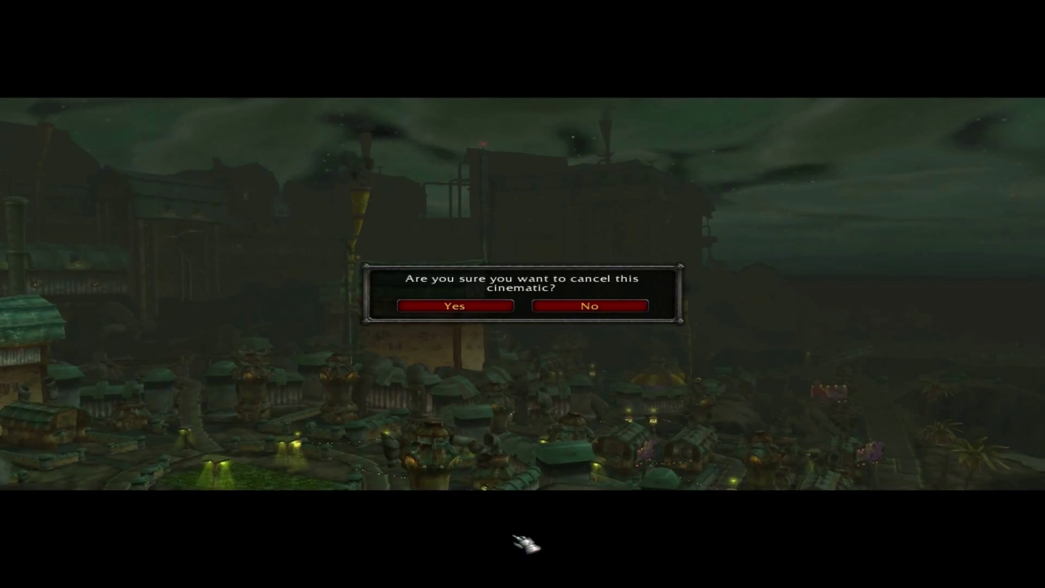
left_click(472, 308)
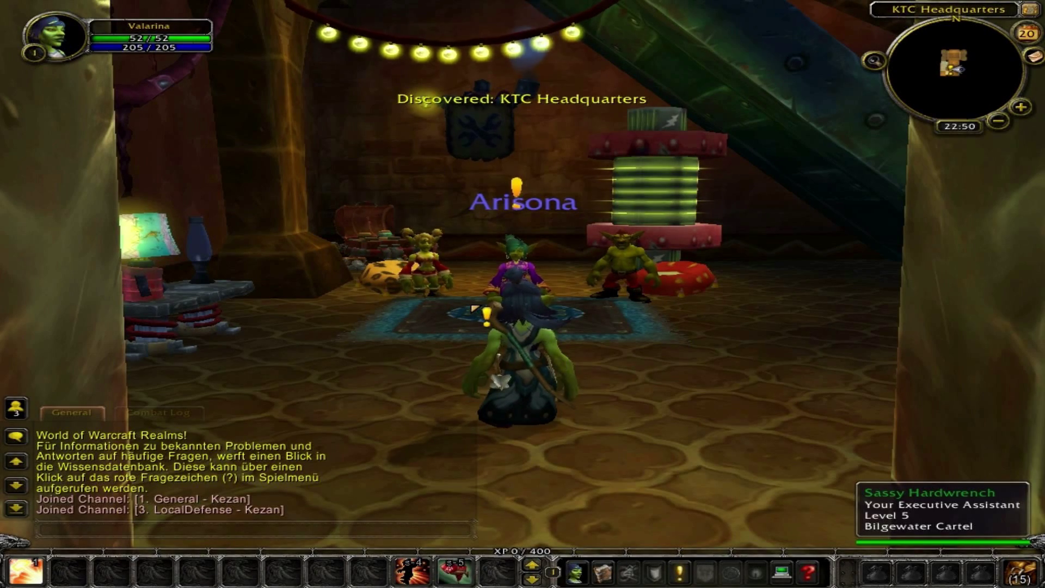
key("Escape")
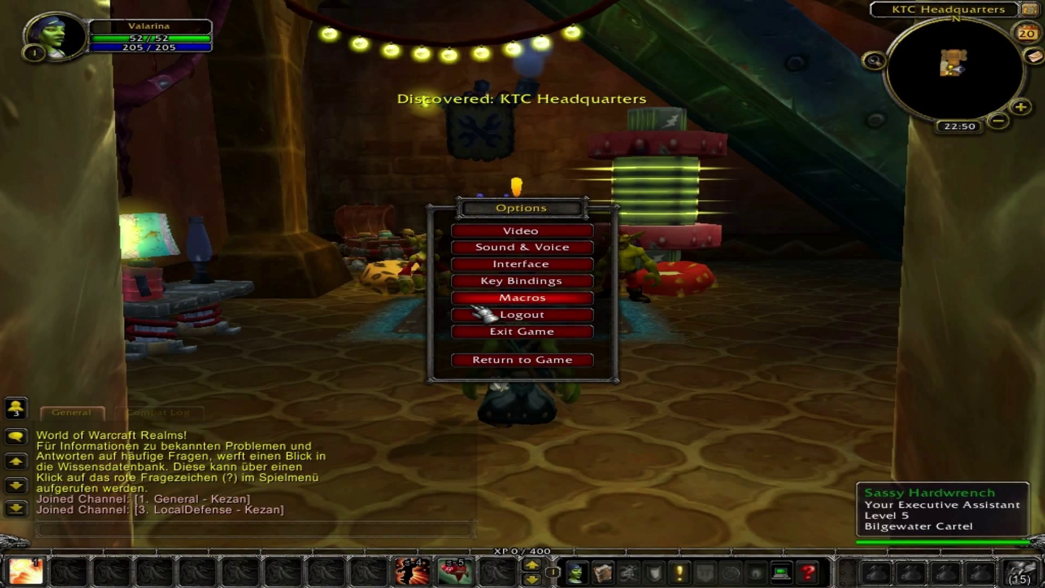
left_click(515, 230)
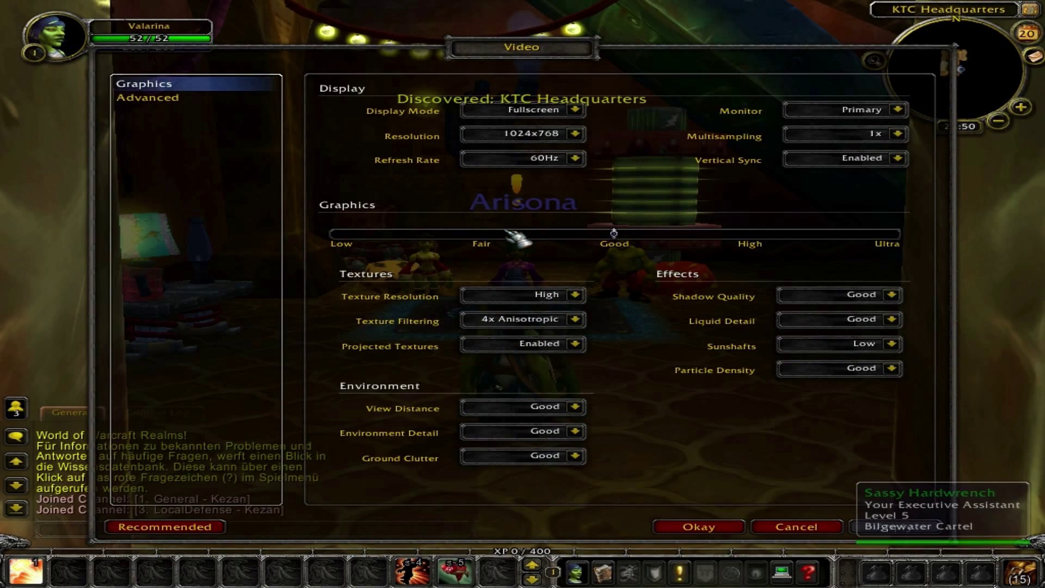
left_click(575, 134)
left_click(571, 344)
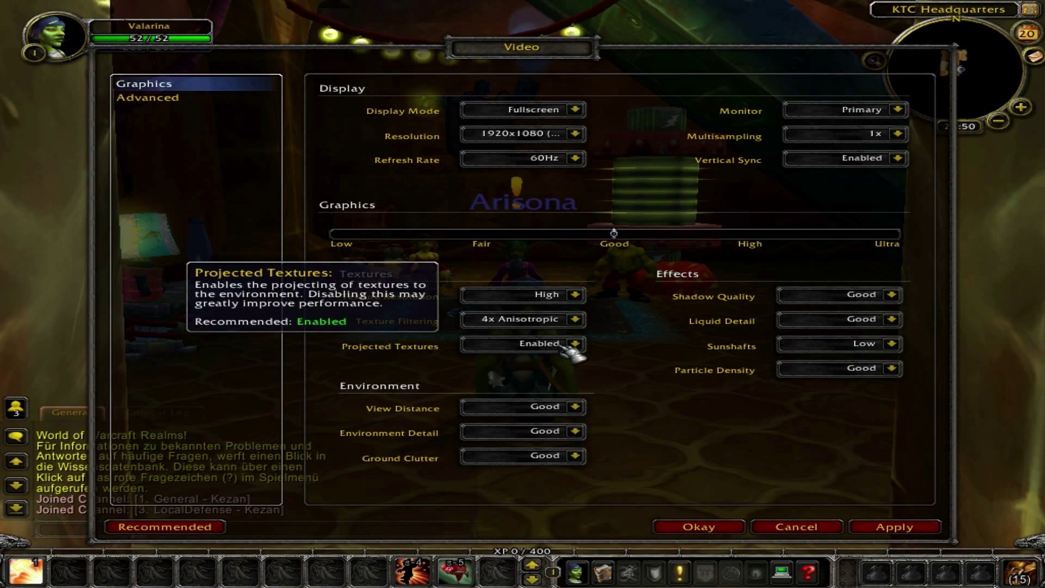
left_click(897, 134)
left_click(819, 205)
left_click_drag(614, 233, 902, 232)
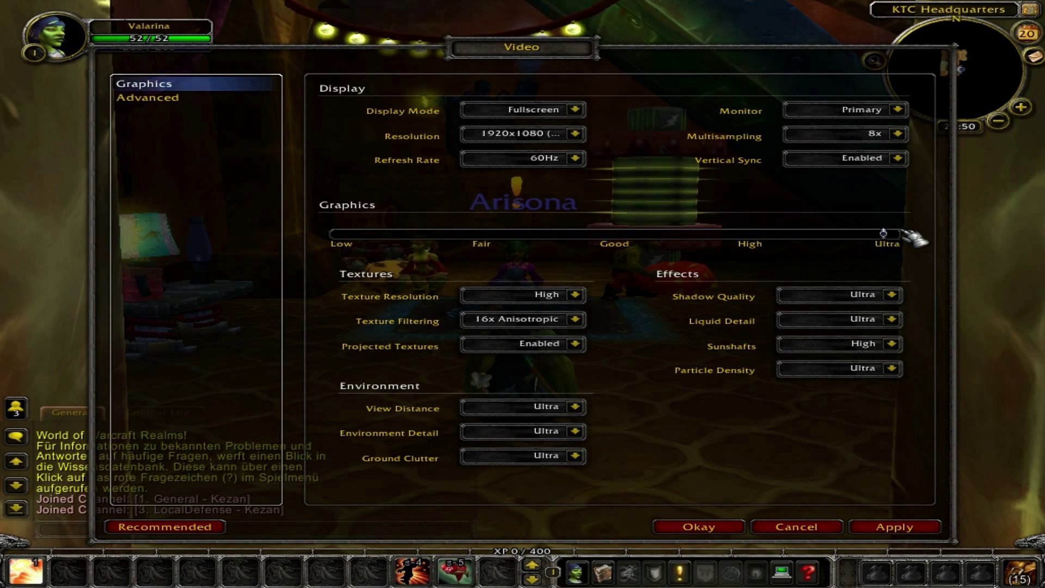
- Enable Triple Buffering and Reduce Input Lag in Advanced settings and apply the video settings
left_click(163, 98)
left_click(574, 110)
left_click(541, 146)
left_click(574, 140)
left_click(539, 180)
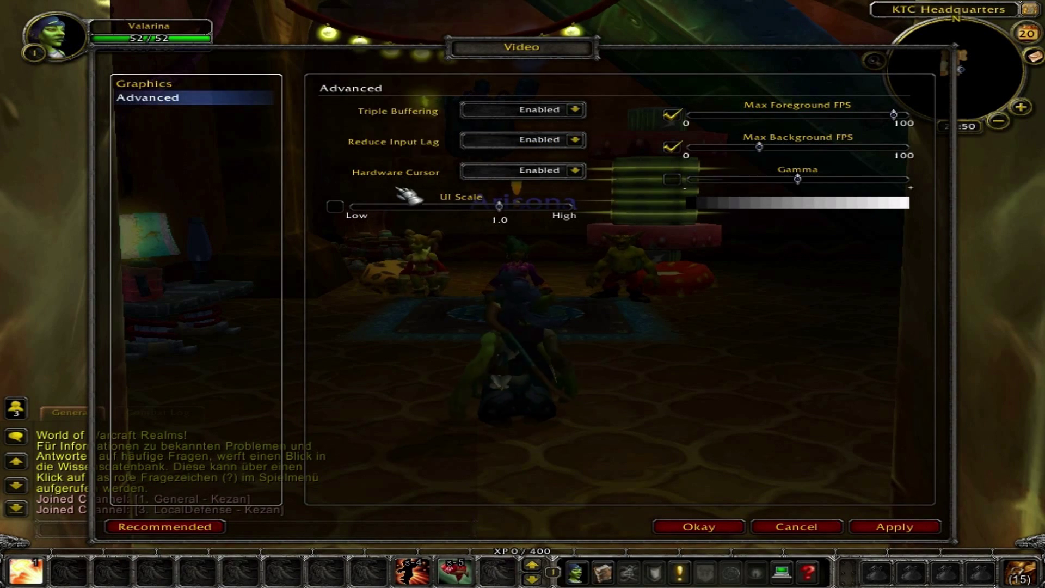
left_click(180, 85)
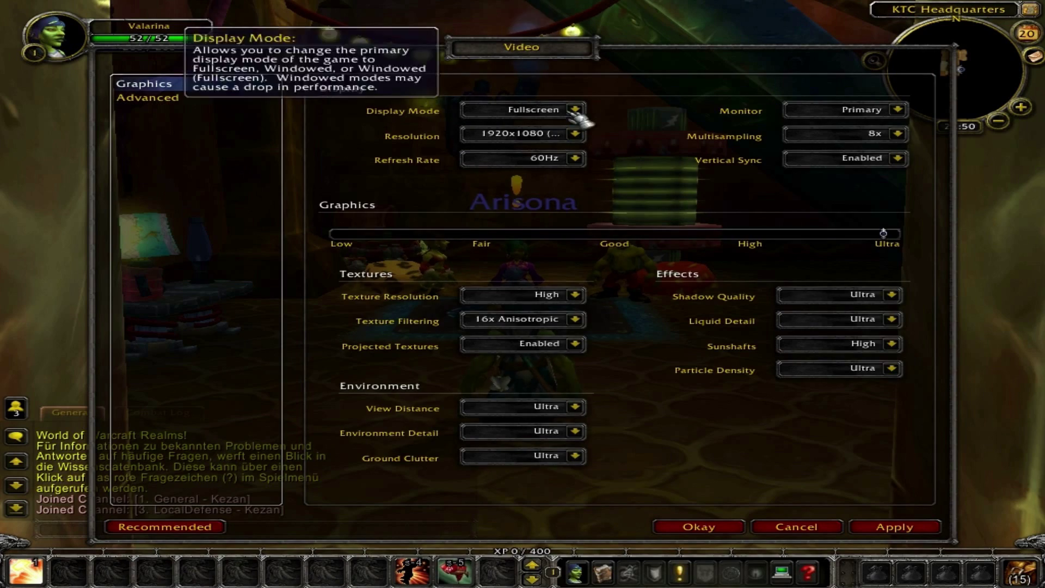
left_click(898, 534)
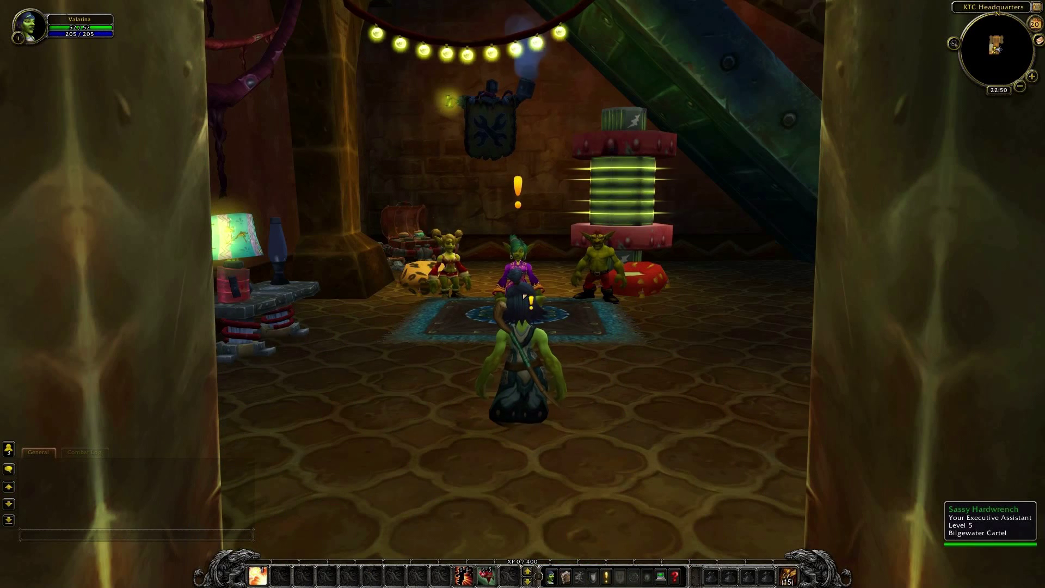
- Turn the character toward the camera and make it blow a kiss with /kiss
key("a")
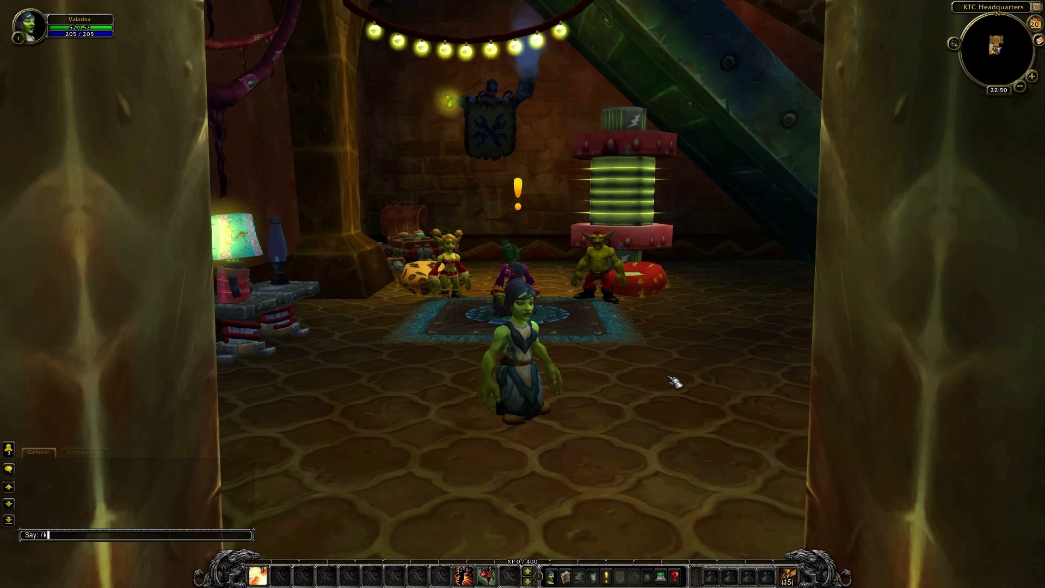
key("Return")
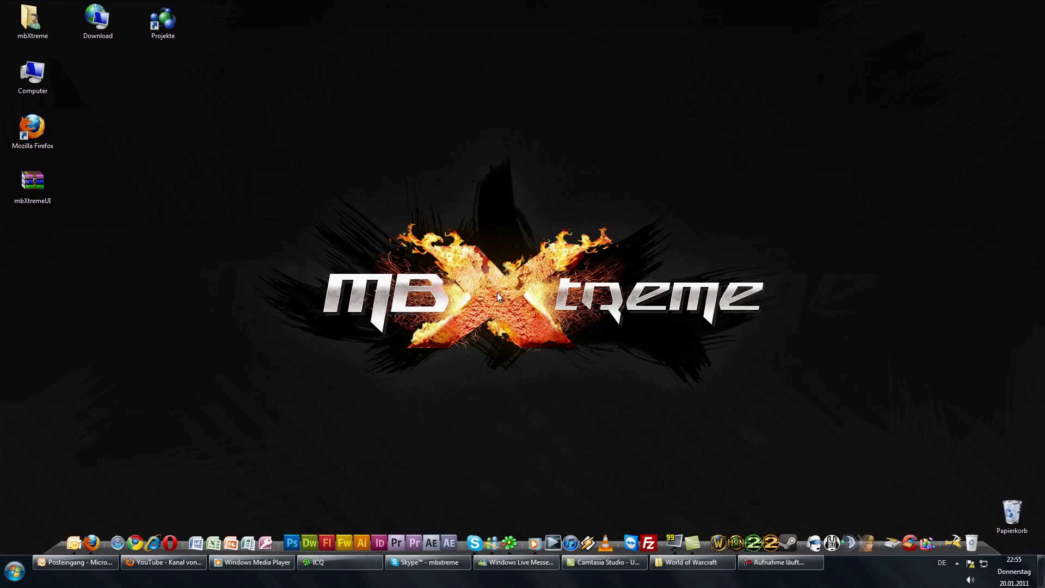
- Extract the mbXtremeUI archive to the desktop and browse its Interface\AddOns folder
right_click(39, 192)
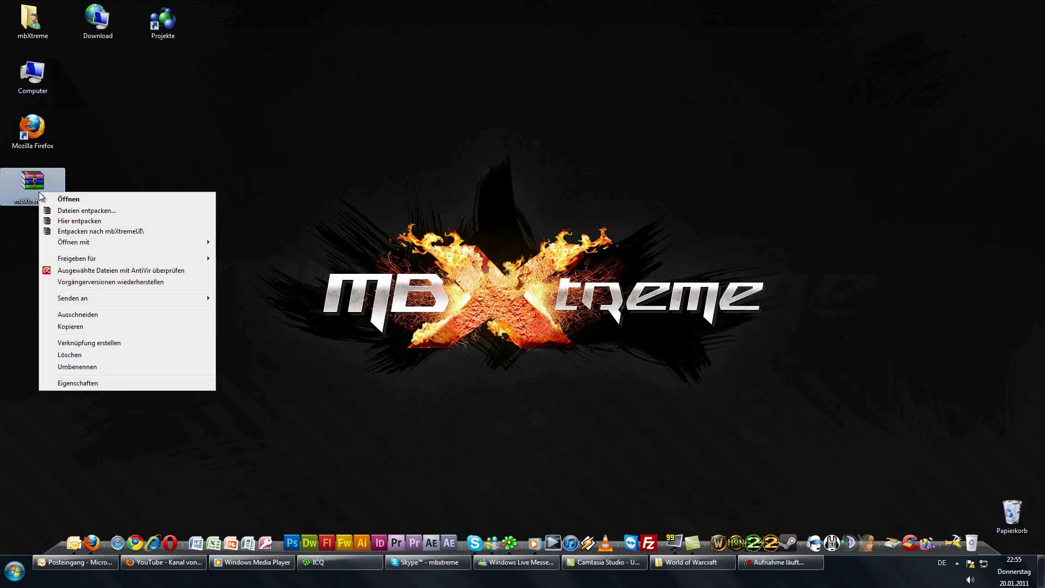
left_click(81, 221)
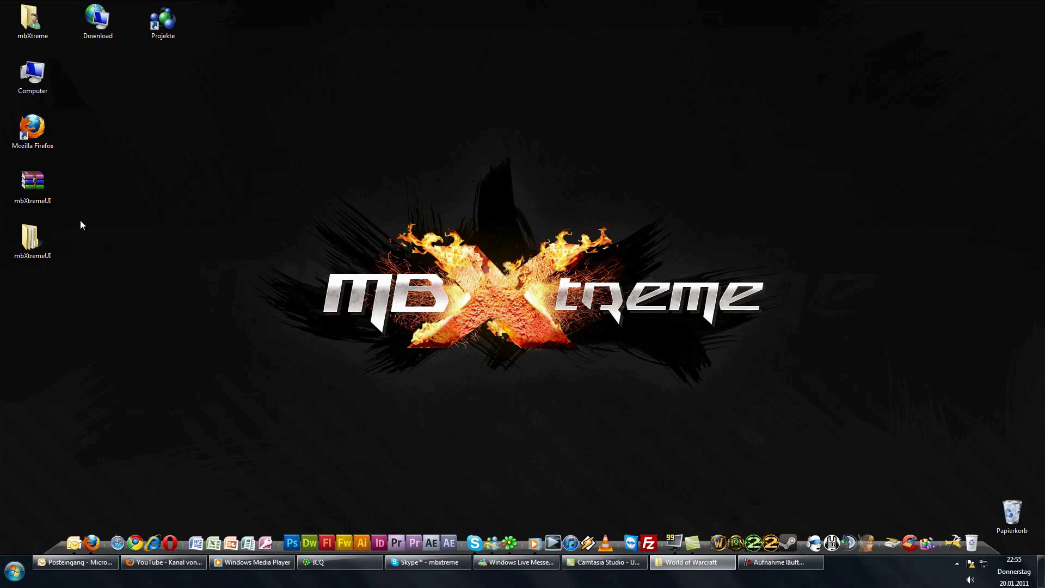
double_click(44, 236)
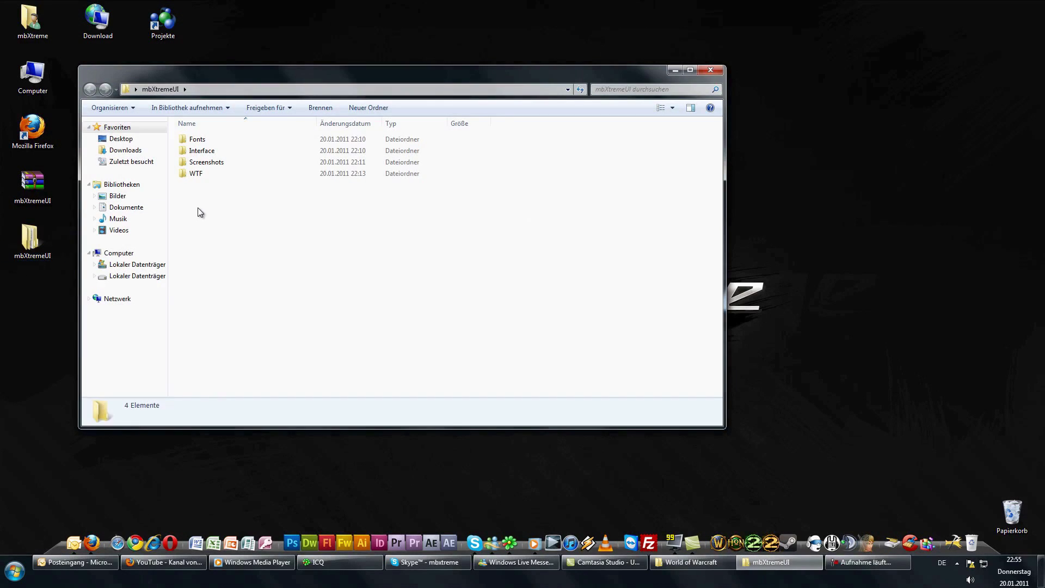
double_click(205, 153)
double_click(206, 140)
scroll(217, 179, "down", 5)
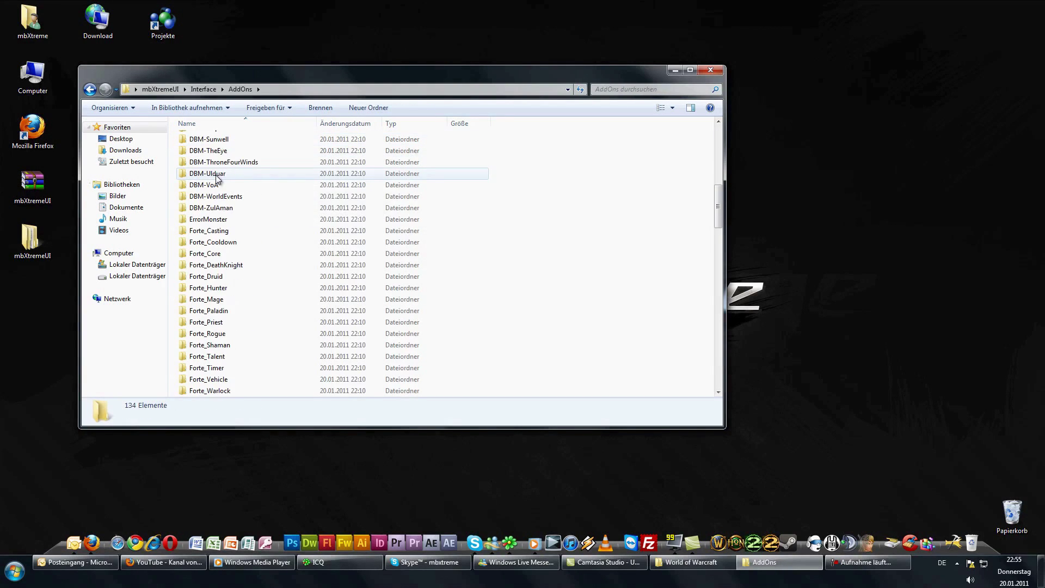
key("BackSpace")
key("BackSpace")
- Preview the included screenshot, check WTF, then copy the Fonts, Interface, Screenshots and WTF folders
double_click(220, 161)
left_click(217, 140)
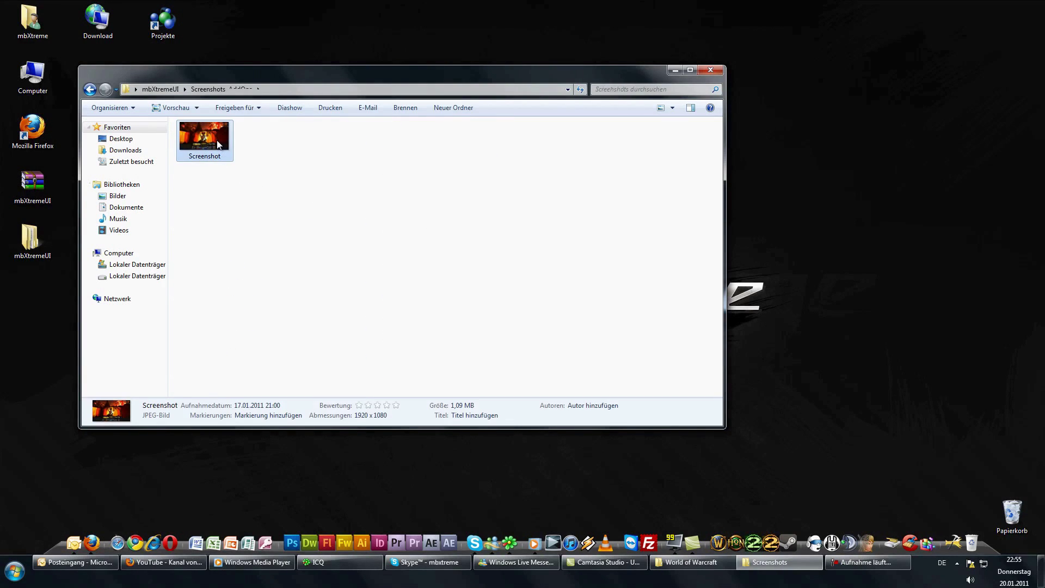
double_click(216, 140)
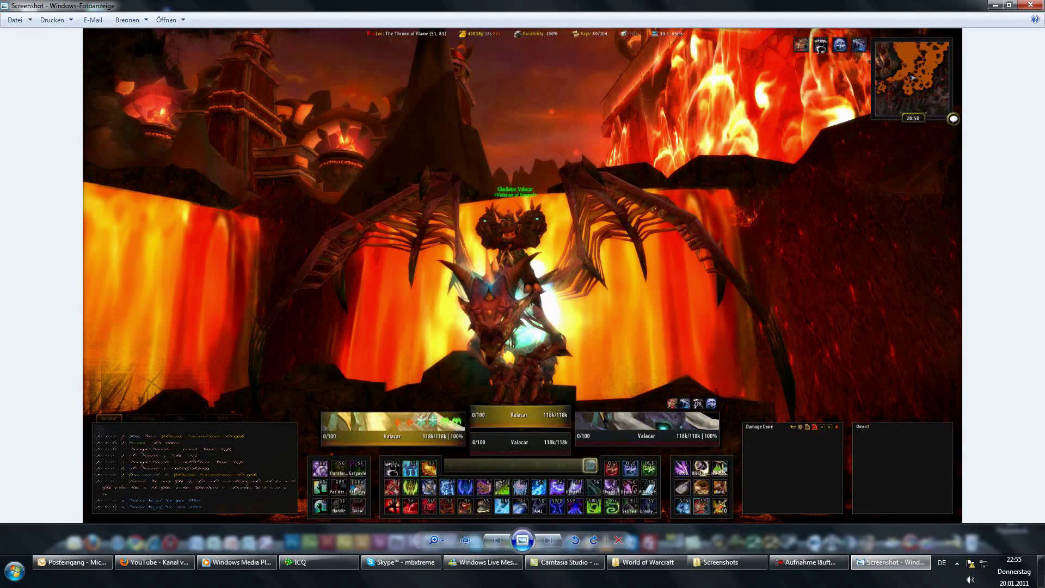
left_click(1030, 5)
key("BackSpace")
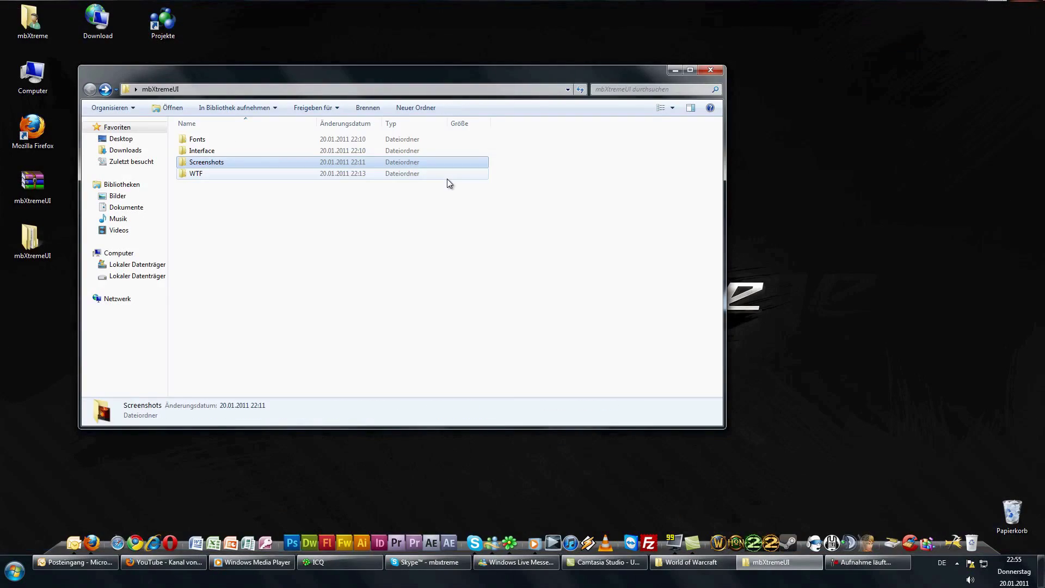
double_click(321, 178)
key("BackSpace")
left_click_drag(276, 255, 205, 118)
right_click(220, 161)
left_click(274, 406)
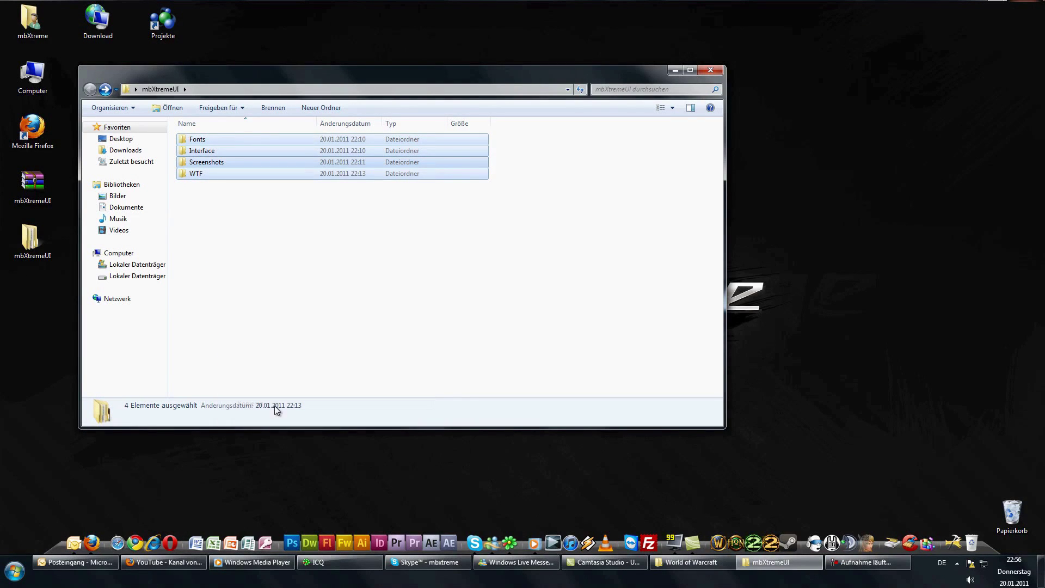
- Paste the four mbXtremeUI folders into World of Warcraft, replacing existing folders for all
left_click(680, 564)
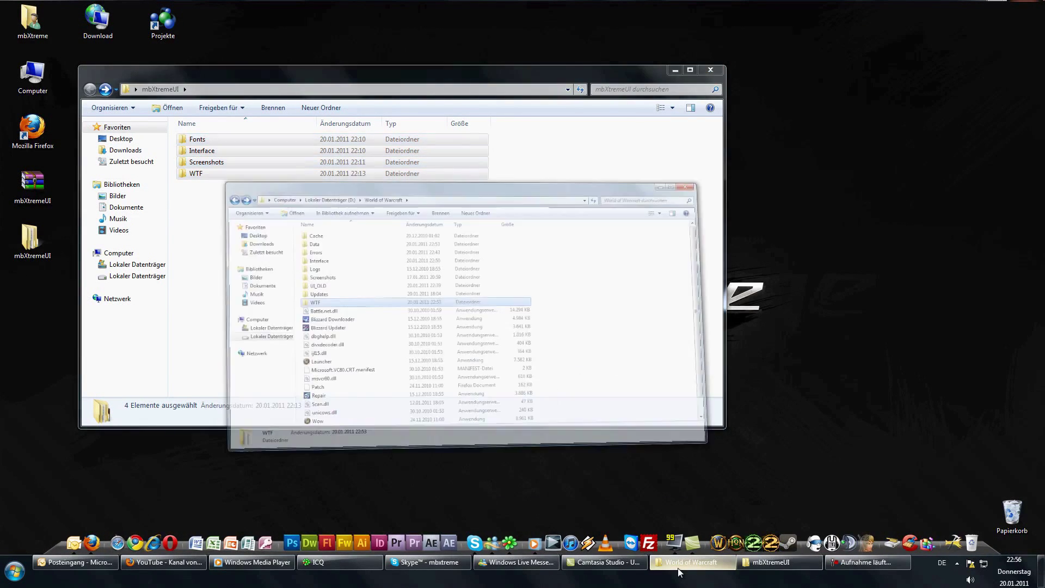
right_click(587, 185)
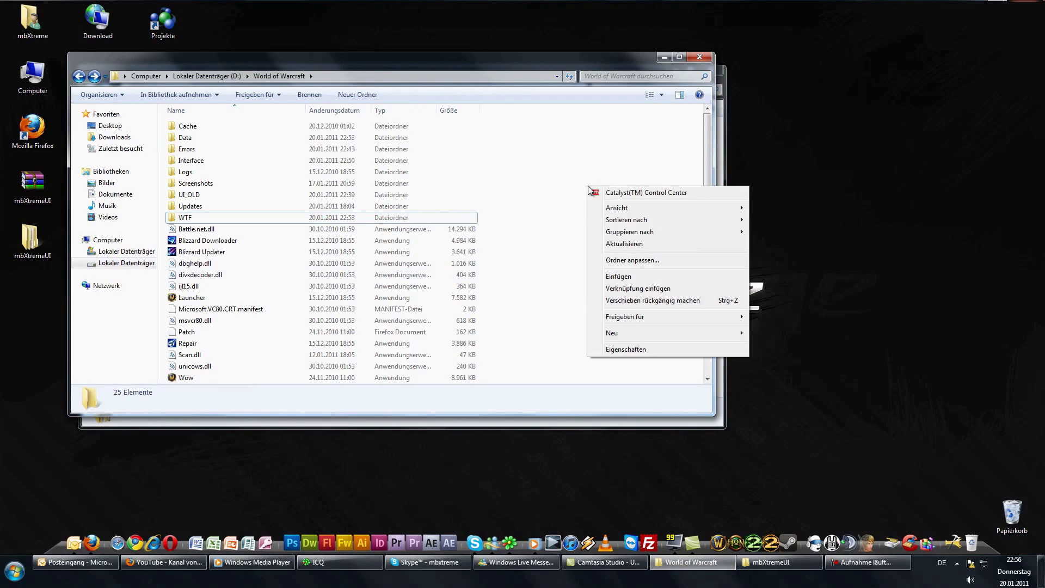
left_click(655, 276)
left_click(428, 400)
left_click(507, 382)
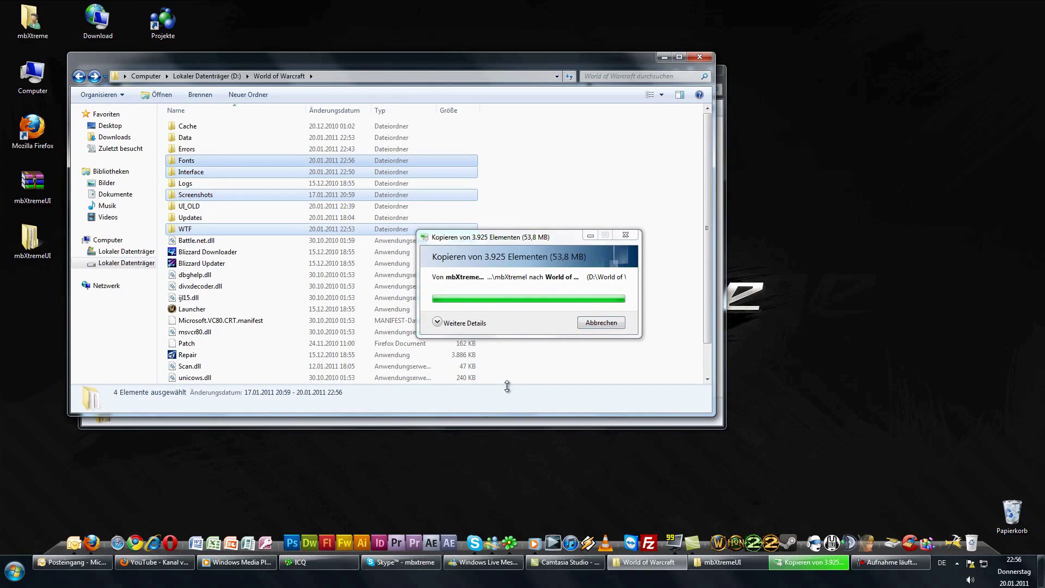
left_click(515, 225)
- In WTF\Account, rename the existing account folder by appending _old
double_click(289, 229)
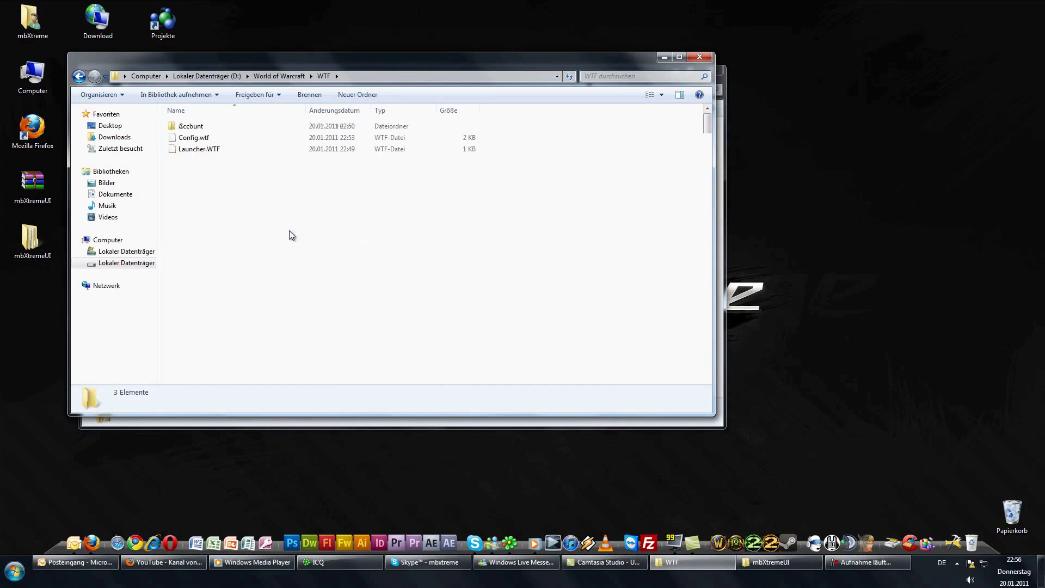
double_click(204, 125)
left_click(203, 138)
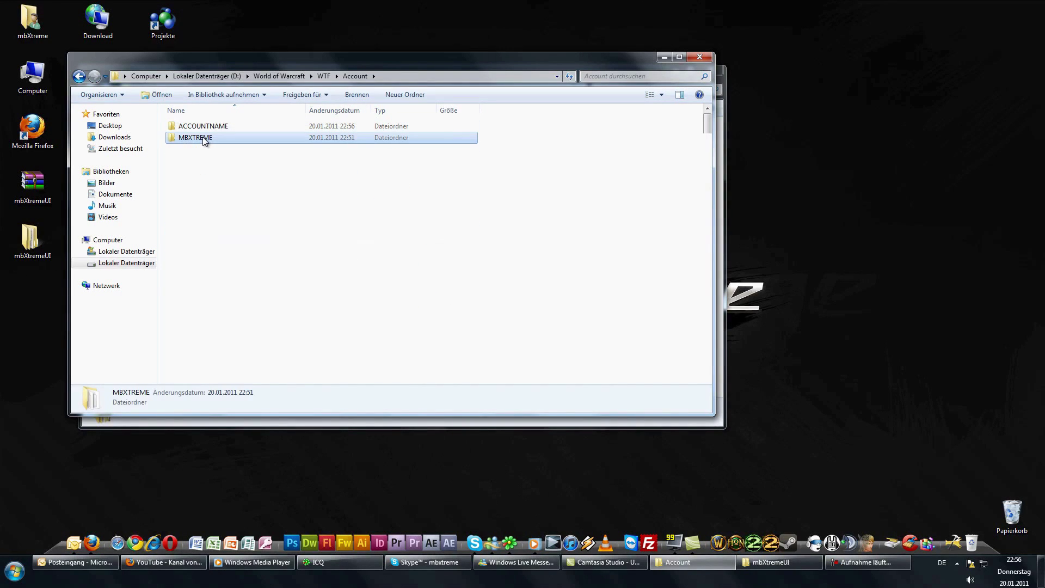
right_click(204, 139)
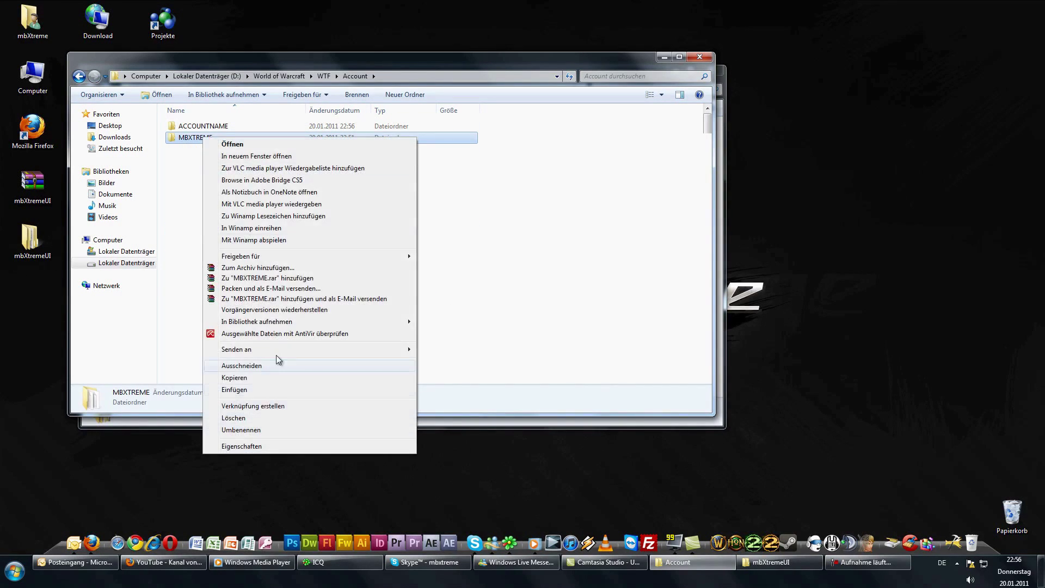
left_click(259, 429)
key("ctrl+c")
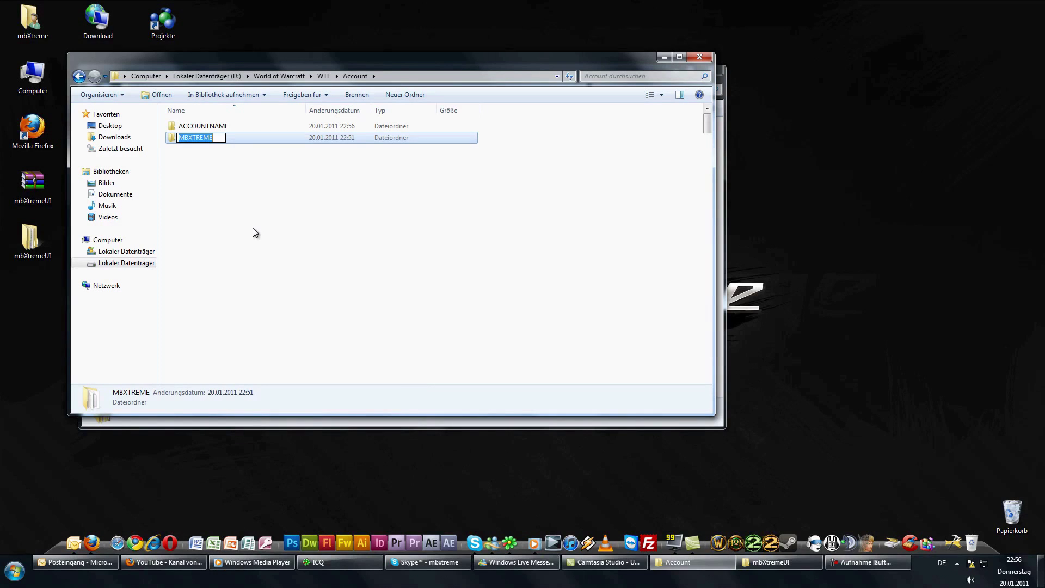
left_click(218, 136)
left_click(214, 155)
left_click(207, 139)
left_click(180, 138)
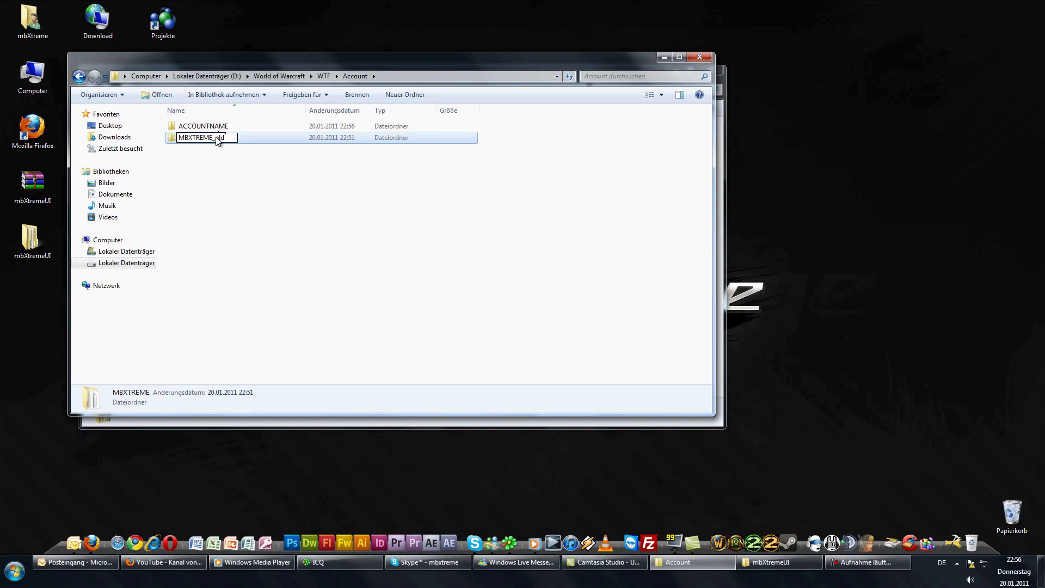
- Rename the ACCOUNTNAME folder to the pasted account name
right_click(218, 126)
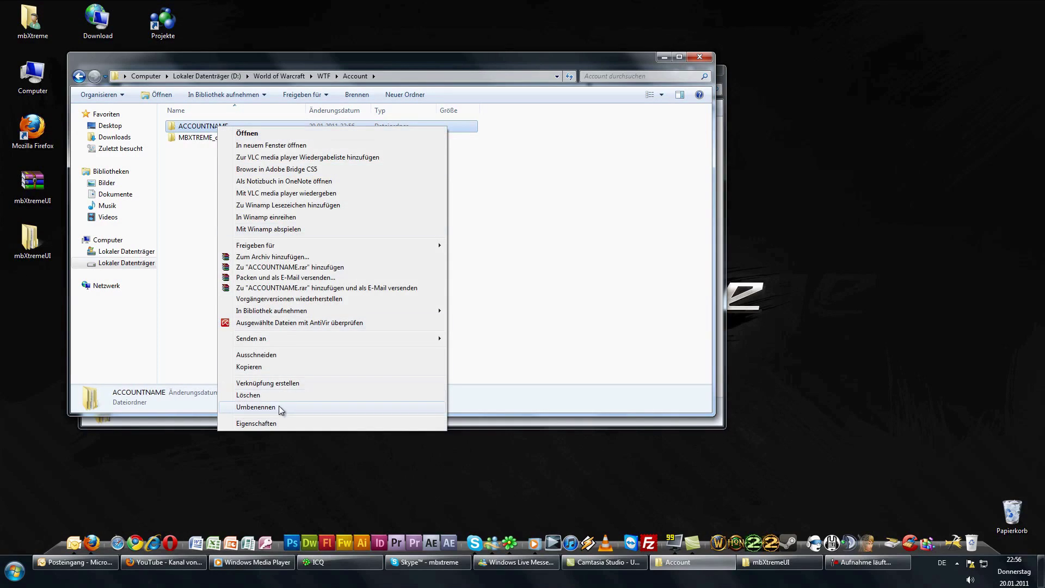
left_click(256, 406)
key("ctrl+v")
key("Return")
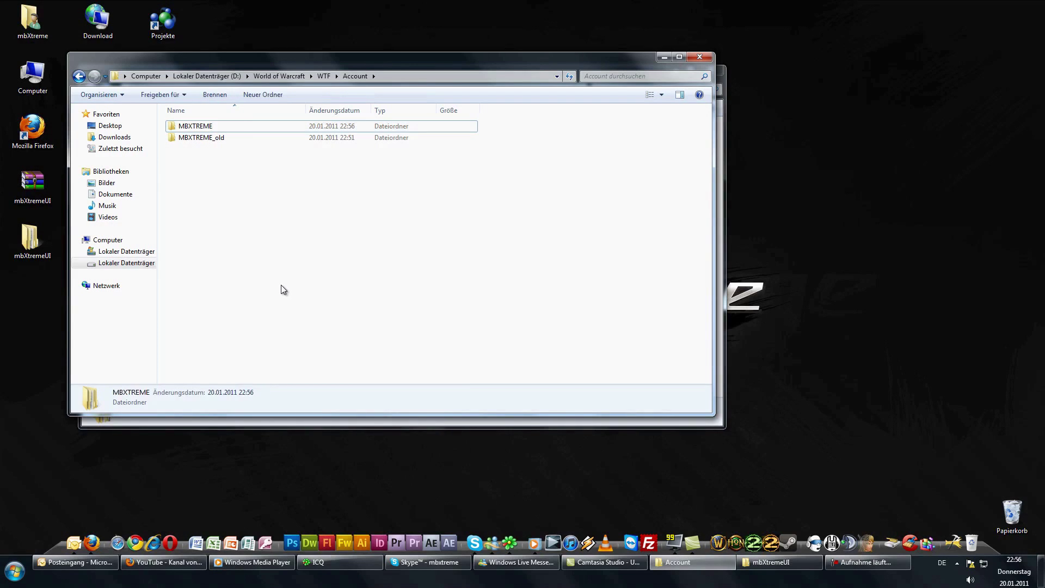
- Rename the SERVERNAME folder inside the account folder to Malfurion
double_click(191, 127)
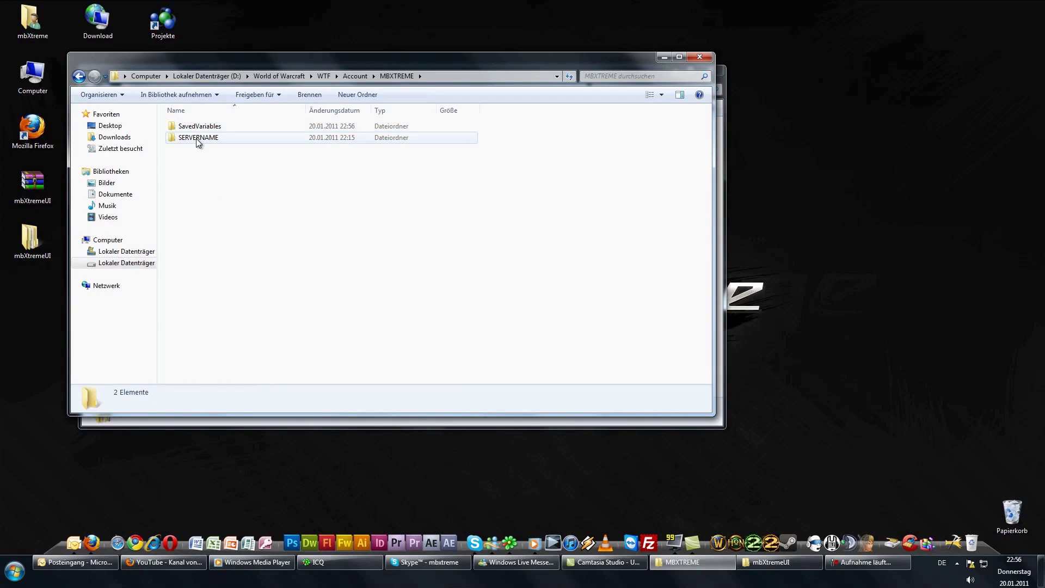
left_click(195, 138)
right_click(196, 138)
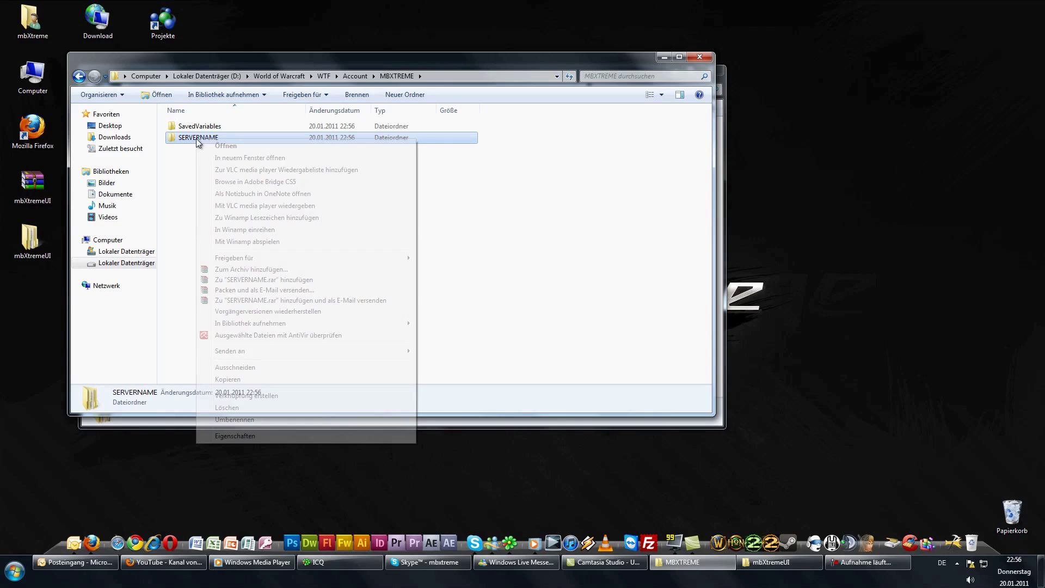
left_click(258, 419)
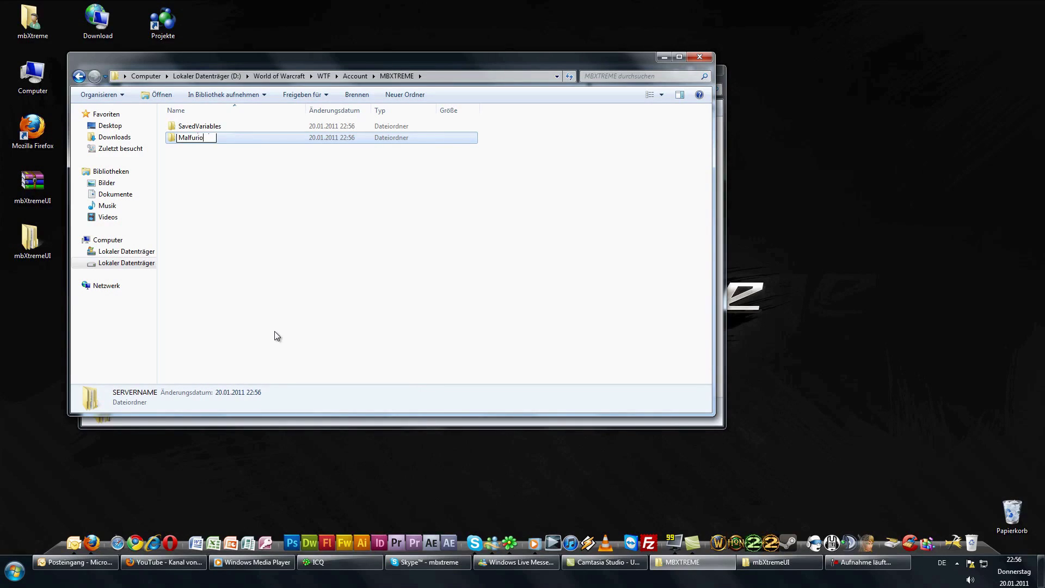
type("Malfurion")
key("Return")
- Rename the CHARACTERNAME folder inside Malfurion to Valarina
double_click(197, 127)
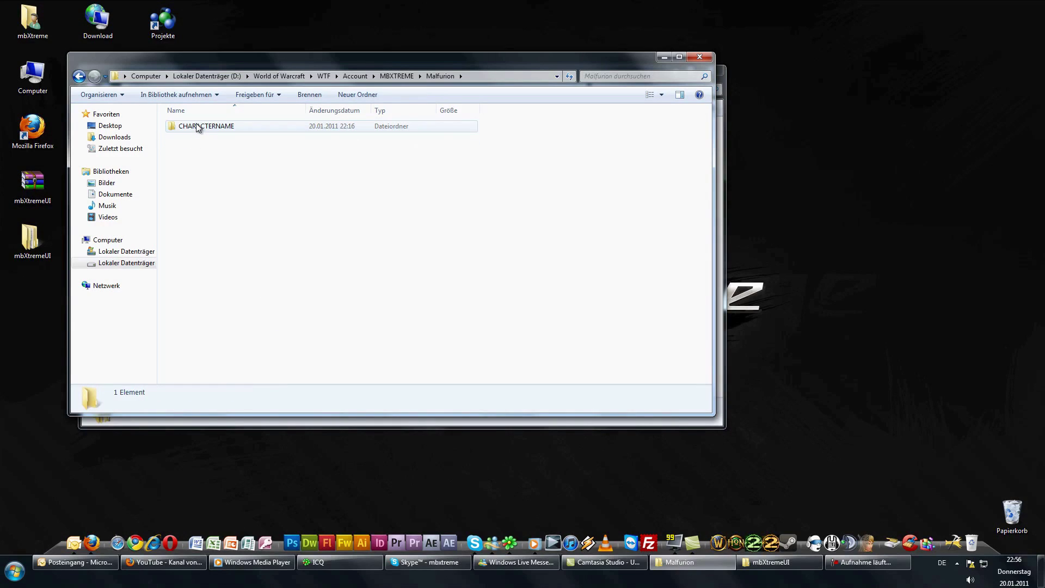
right_click(197, 129)
left_click(273, 411)
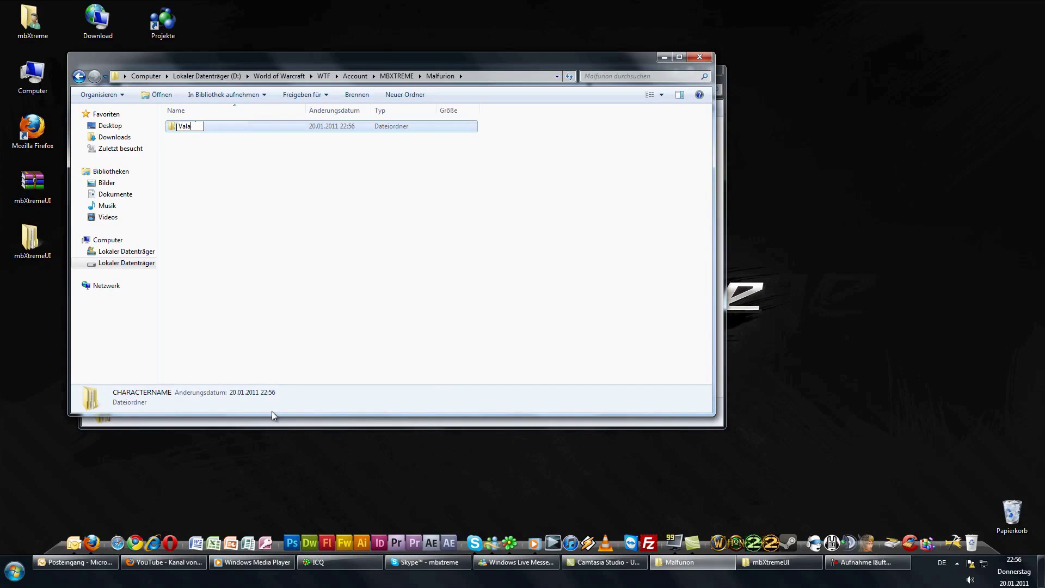
left_click(312, 247)
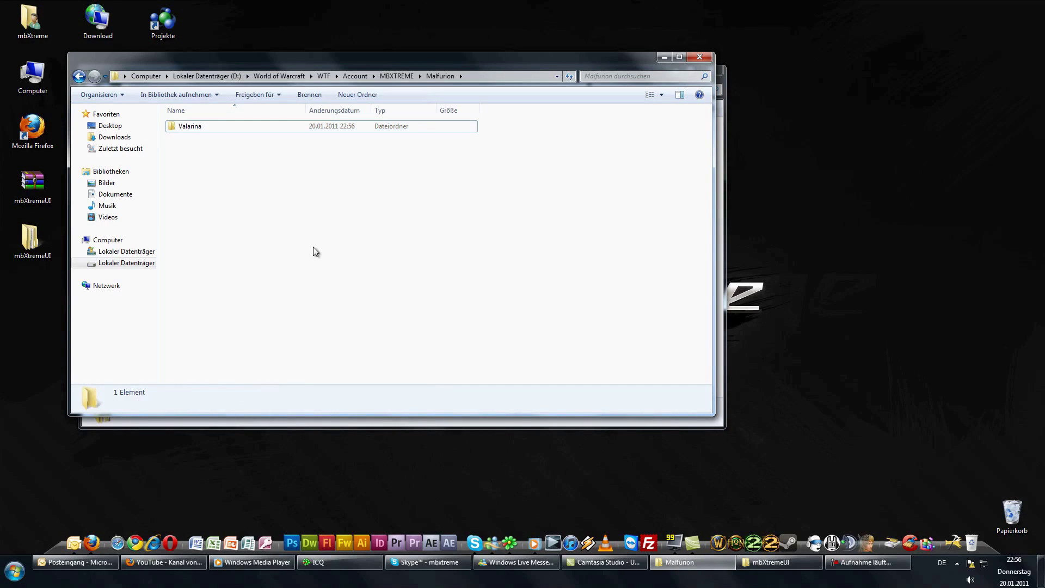
- Inspect Valarina's SavedVariables folder, then return to the World of Warcraft folder
double_click(290, 129)
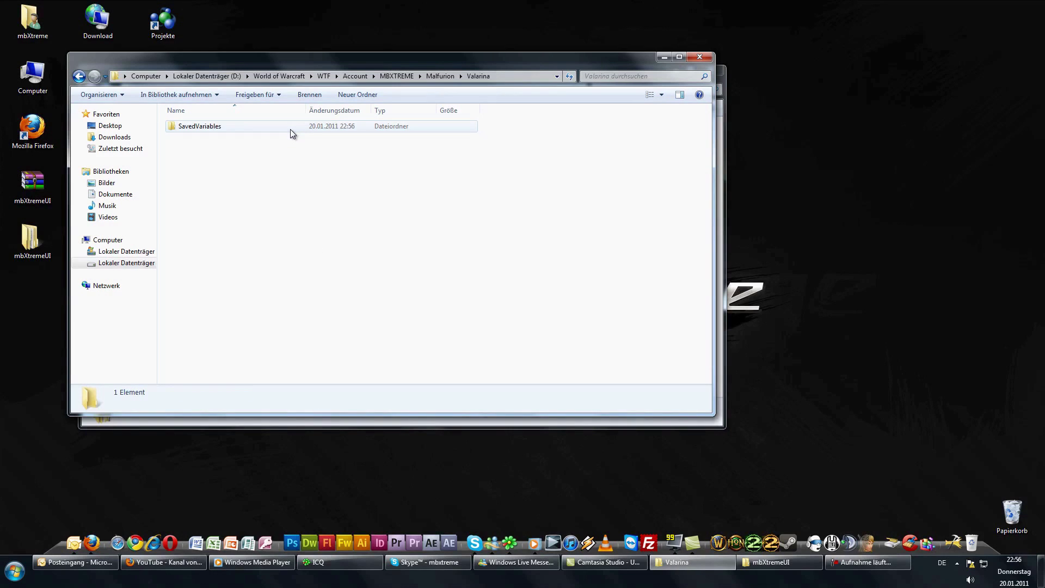
double_click(290, 129)
scroll(289, 129, "down", 1)
key("BackSpace")
key("BackSpace")
key("BackSpace")
key("BackSpace")
key("BackSpace")
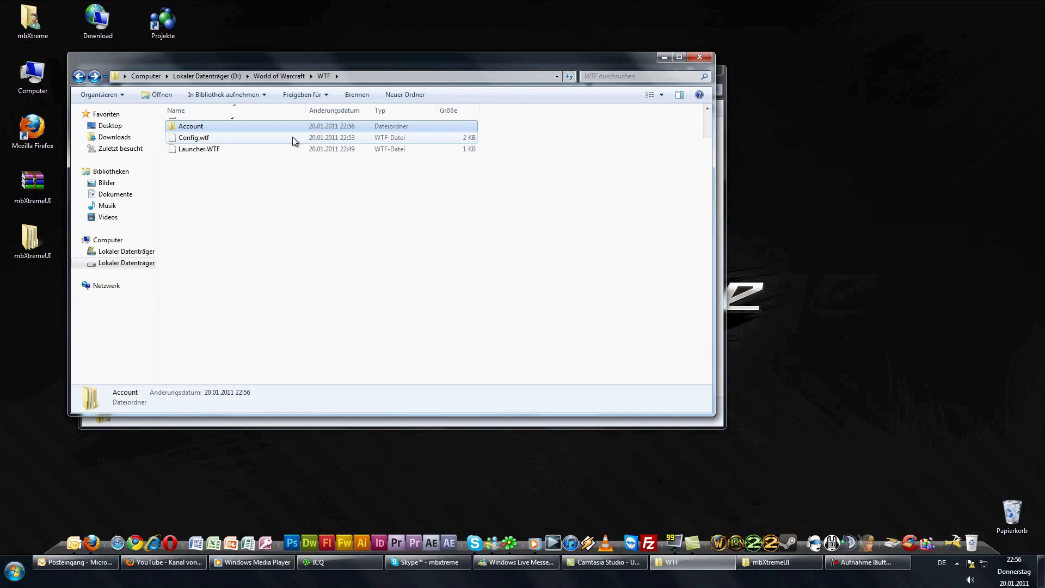
key("BackSpace")
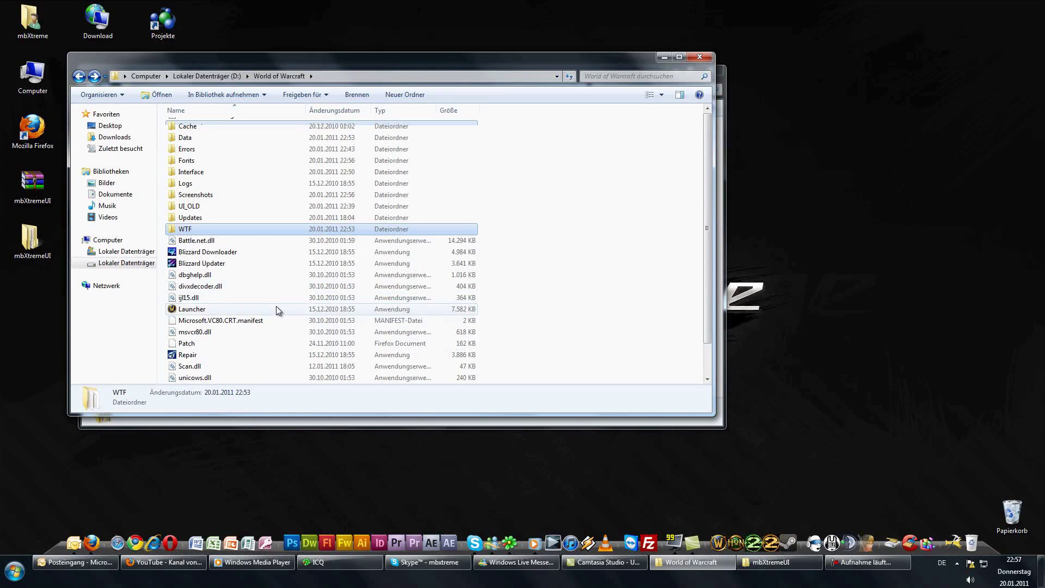
- Relaunch World of Warcraft and log in to reach the goblin priest's character selection screen
left_click(718, 540)
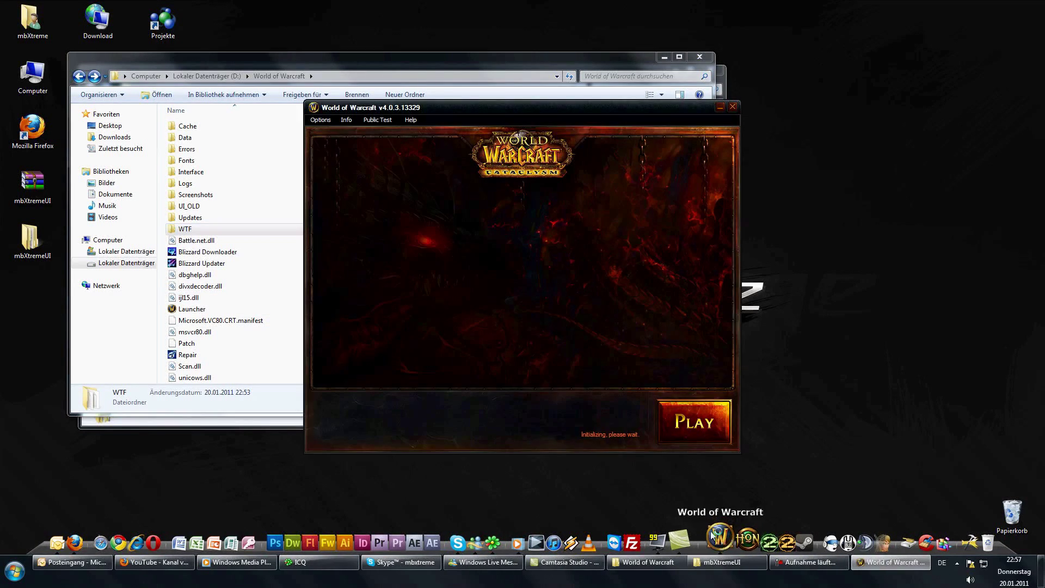
left_click(693, 427)
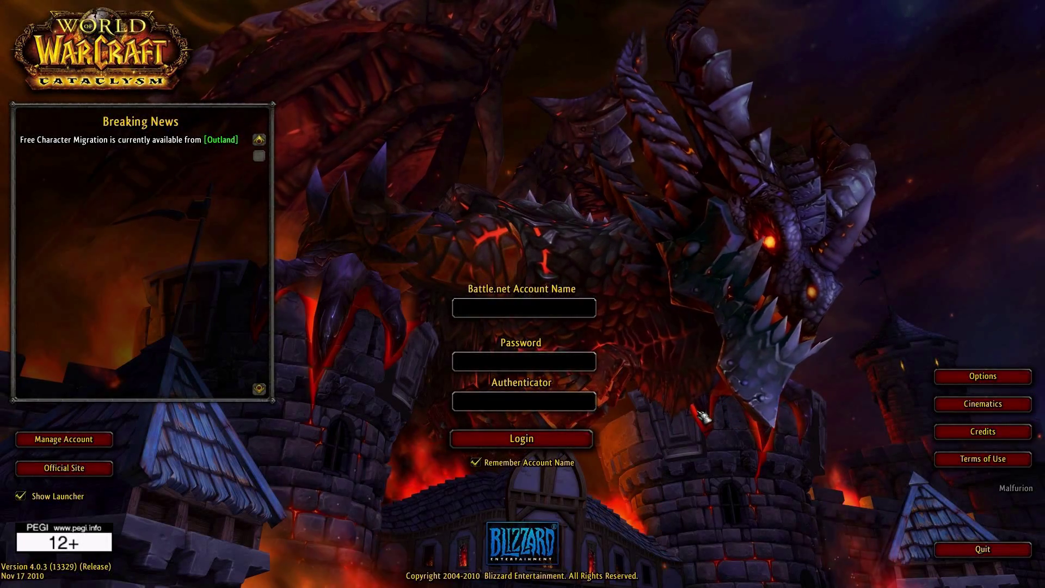
left_click(591, 438)
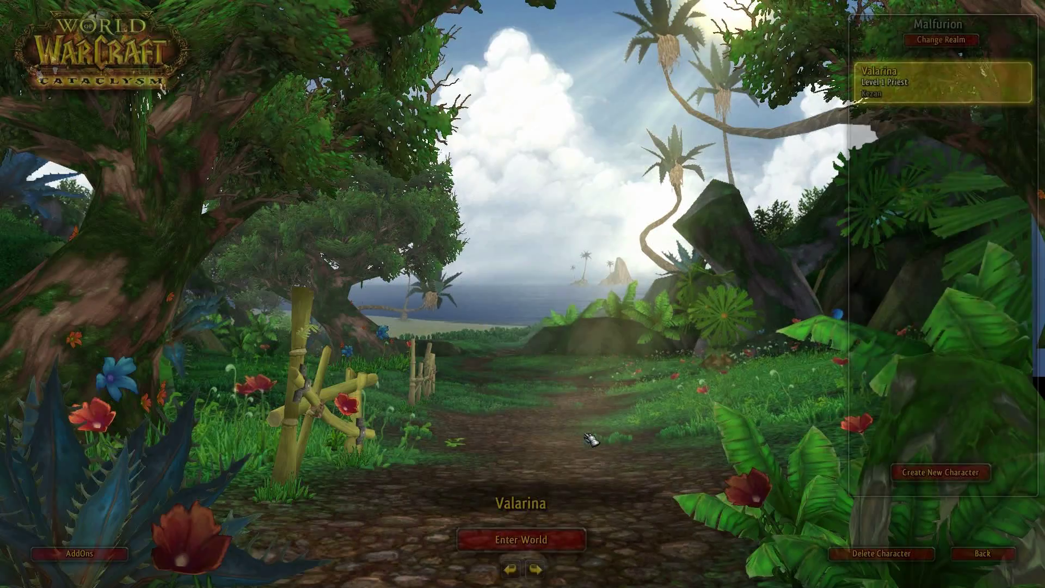
- Enable 'Load out of date AddOns' in the AddOn list and confirm with Okay
left_click(117, 553)
left_click_drag(734, 176, 740, 325)
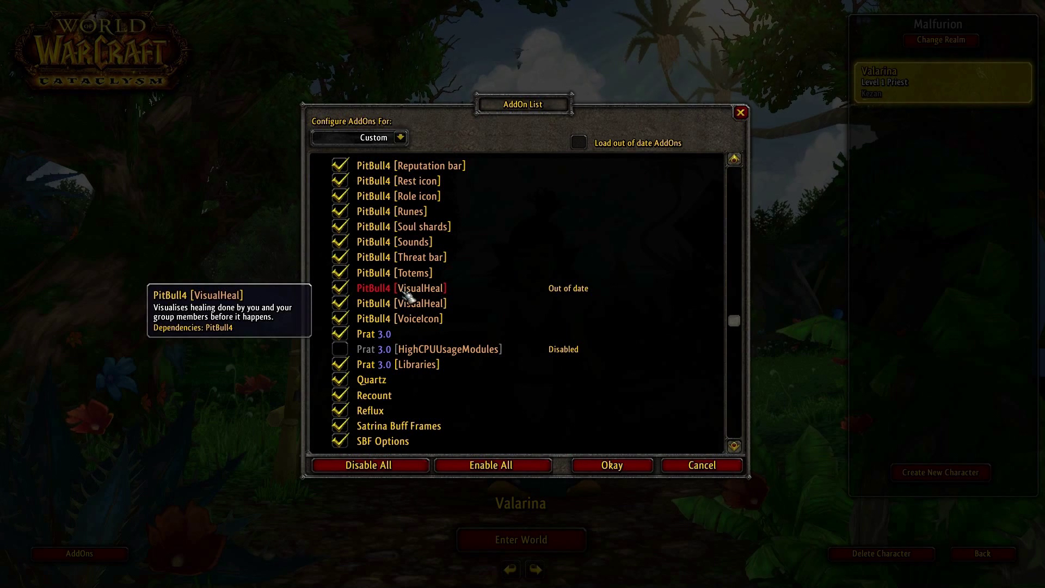
scroll(452, 341, "up", 15)
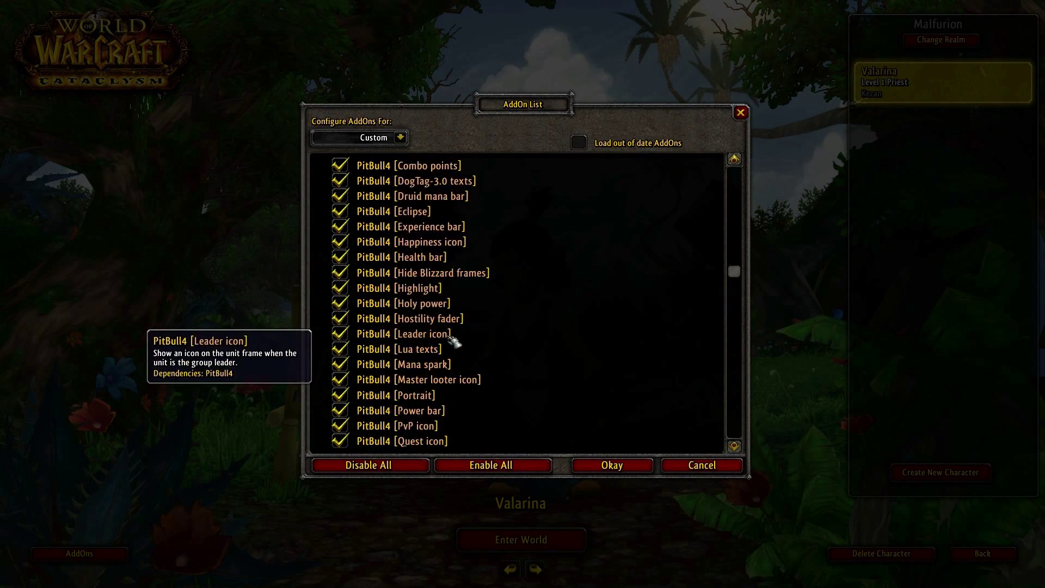
scroll(453, 341, "down", 6)
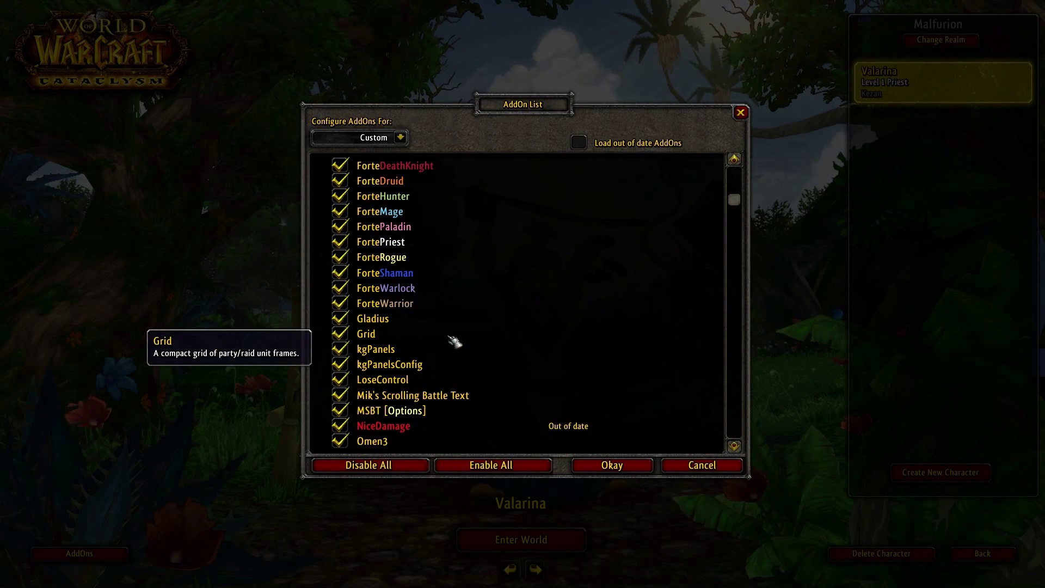
left_click(578, 143)
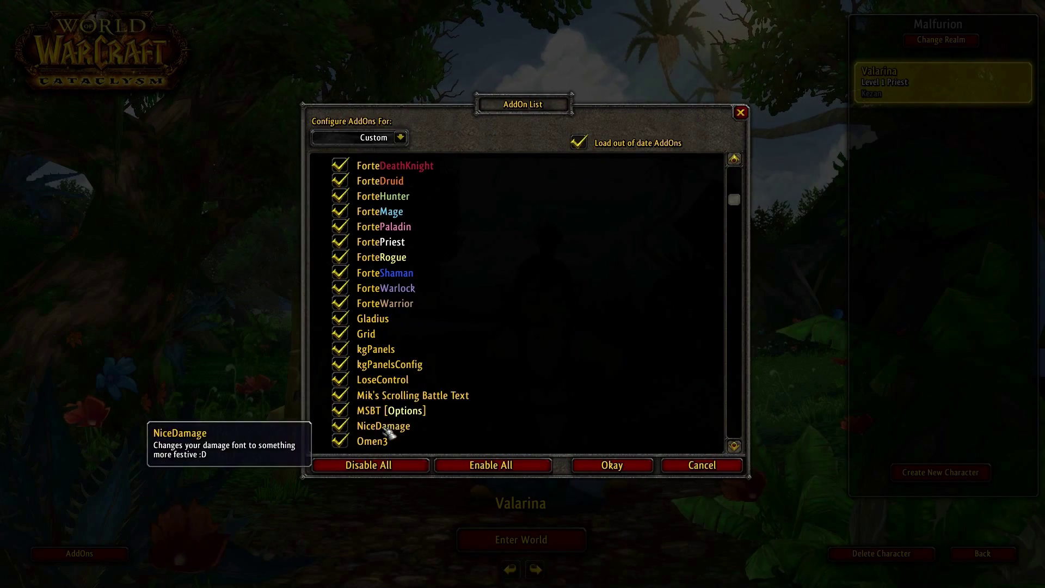
left_click(614, 465)
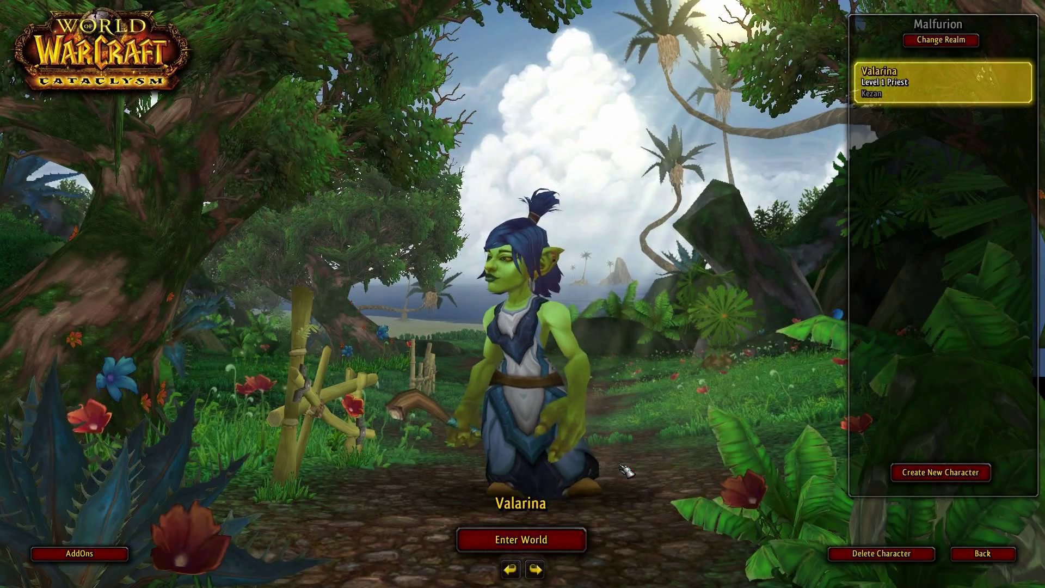
- Enter the world, then move the damage meter right, Gladius frames up-left, and the player frame down-right
left_click(524, 540)
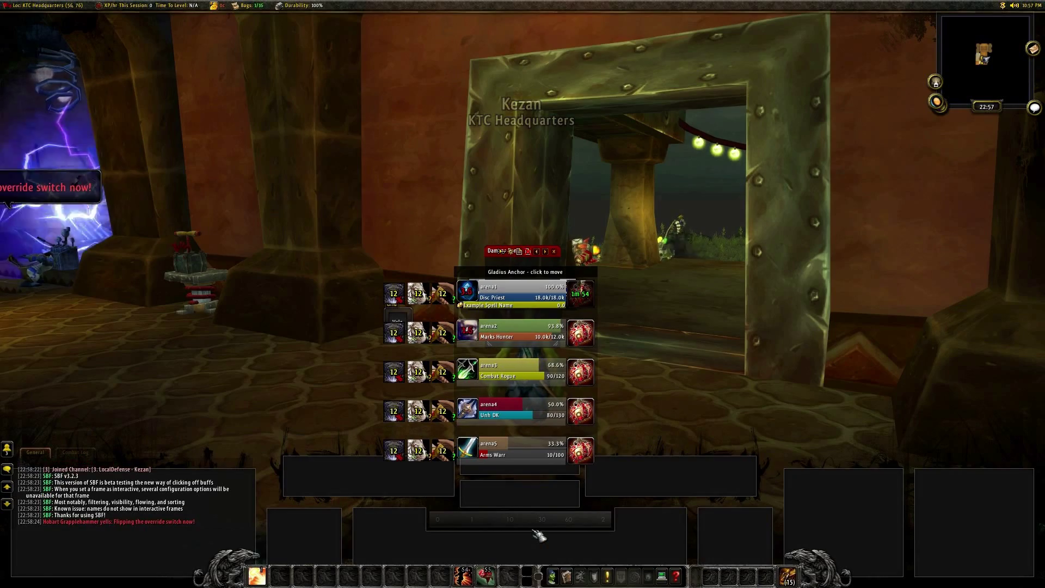
left_click_drag(538, 536, 463, 489)
left_click_drag(500, 251, 604, 207)
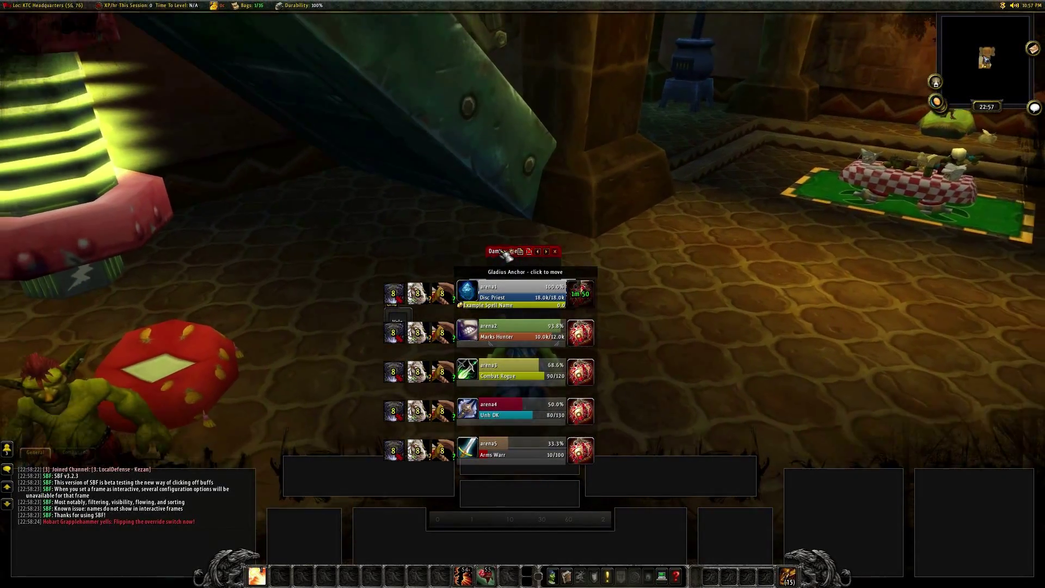
left_click_drag(503, 253, 741, 213)
left_click_drag(547, 272, 433, 114)
left_click_drag(544, 291, 696, 364)
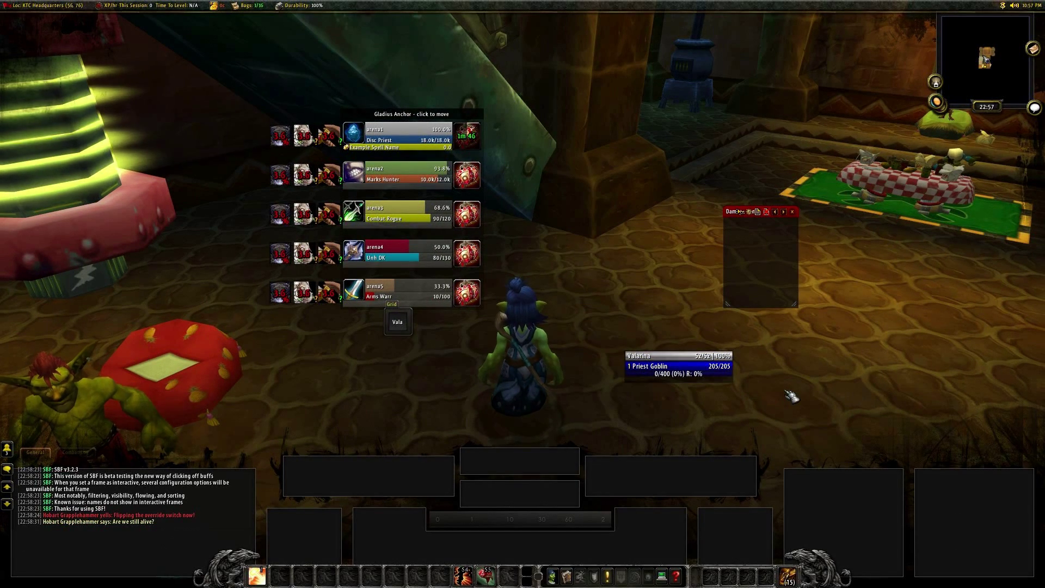
- Switch the interface profile with the chat command /reflux switch mbXtremeUI 3.0
key("Return")
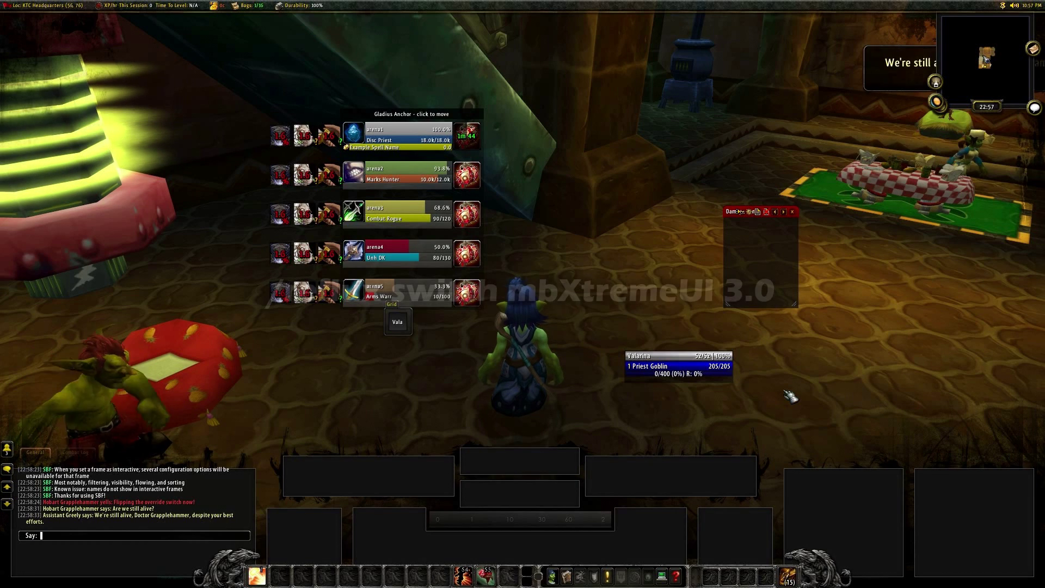
type("/reflux")
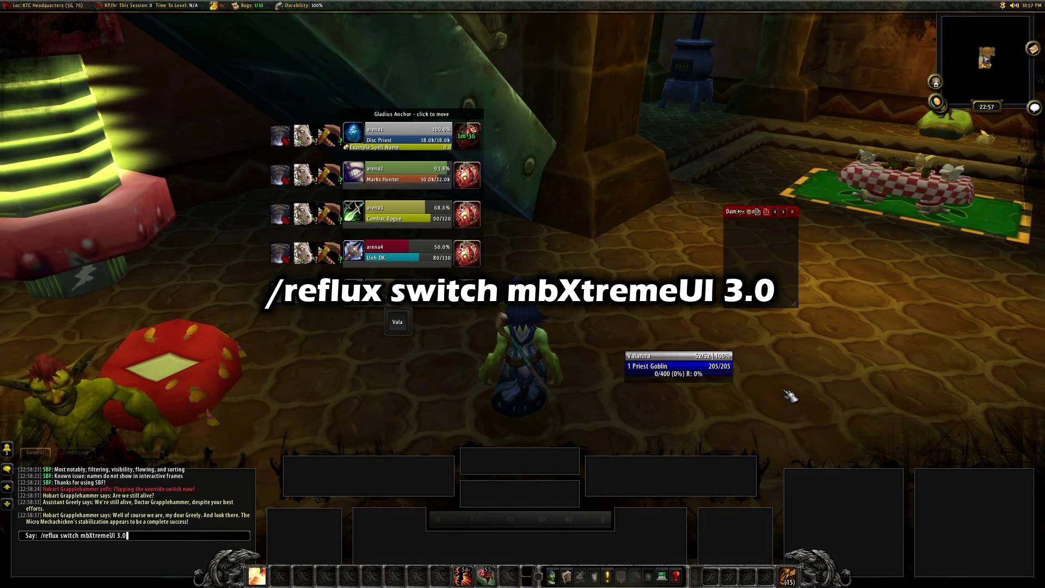
type("switch mbXtremeUI 3.0")
key("Return")
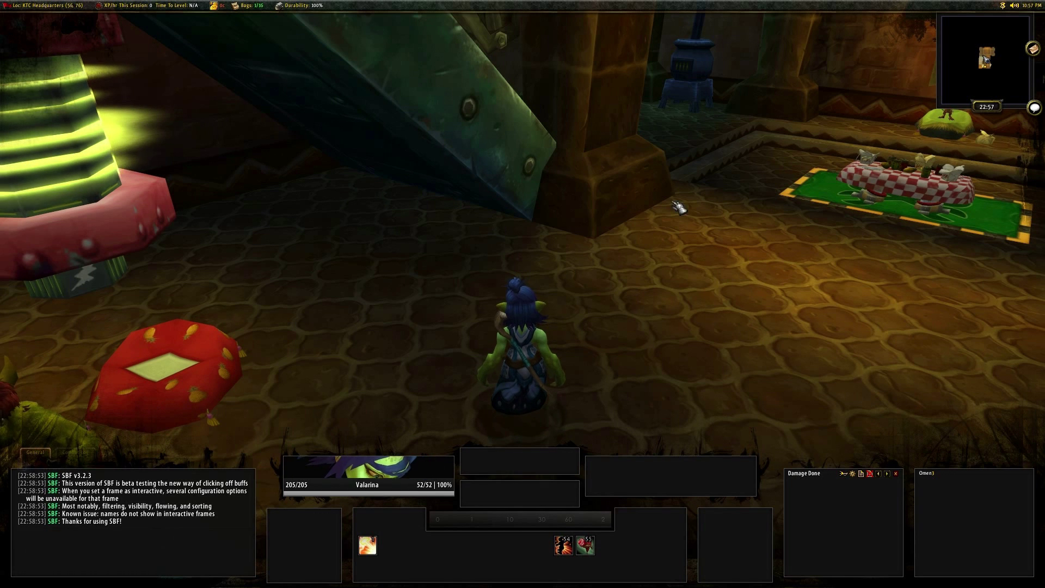
- Load the mbXtremeUI3.0 profile in Titan Panel's Profiles > Manage menu
right_click(567, 9)
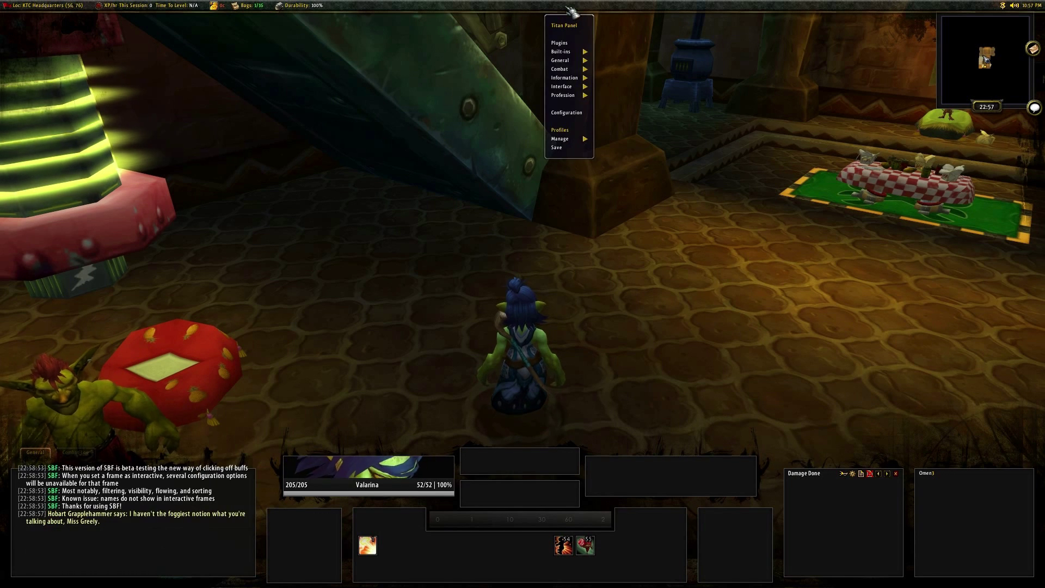
mouse_move(577, 139)
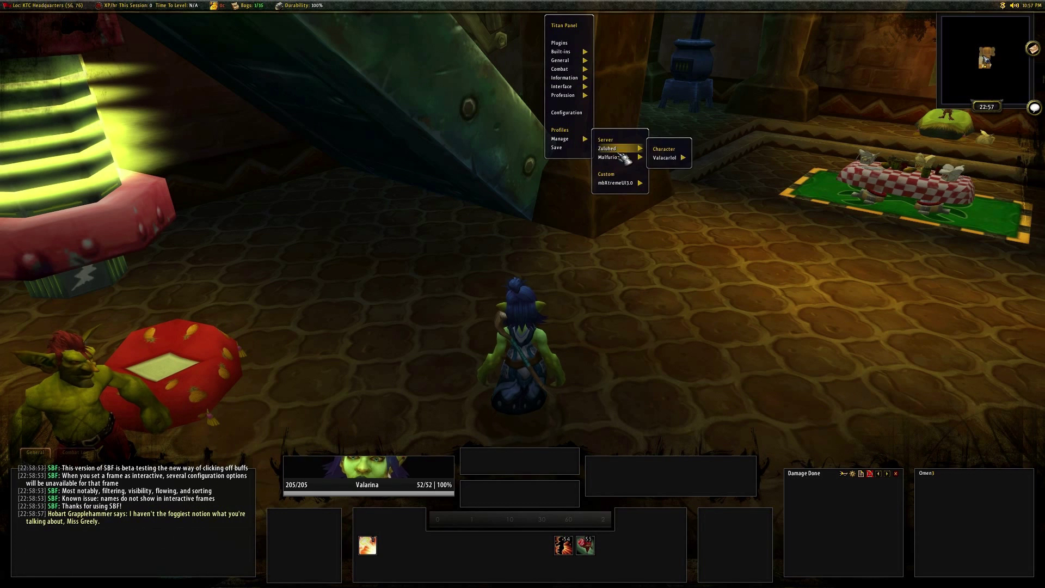
mouse_move(618, 182)
left_click(662, 188)
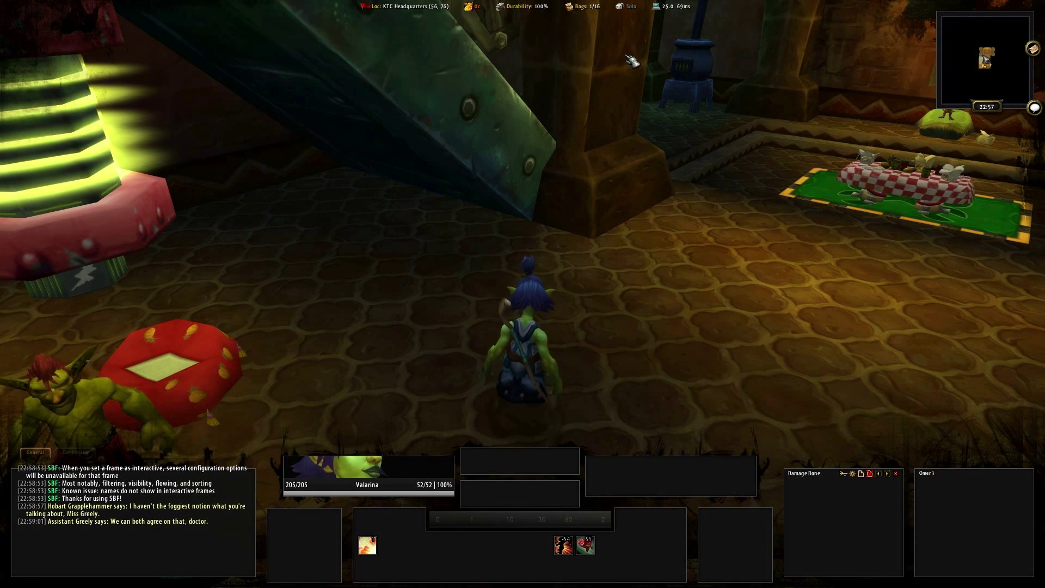
- Nudge the General chat window, stretch it taller downward, and target your own character
right_click(40, 456)
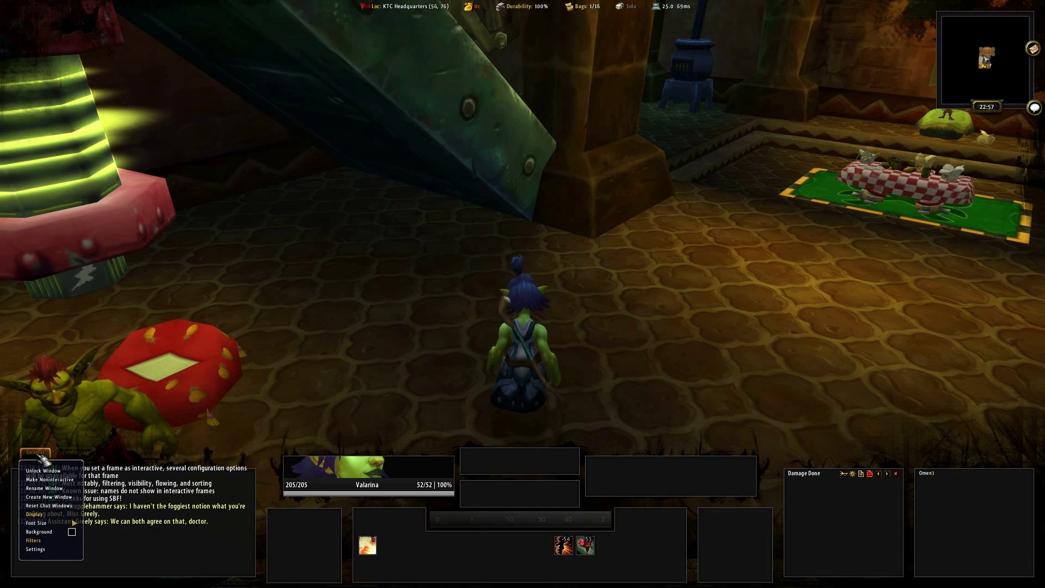
left_click(58, 479)
left_click_drag(46, 475, 57, 487)
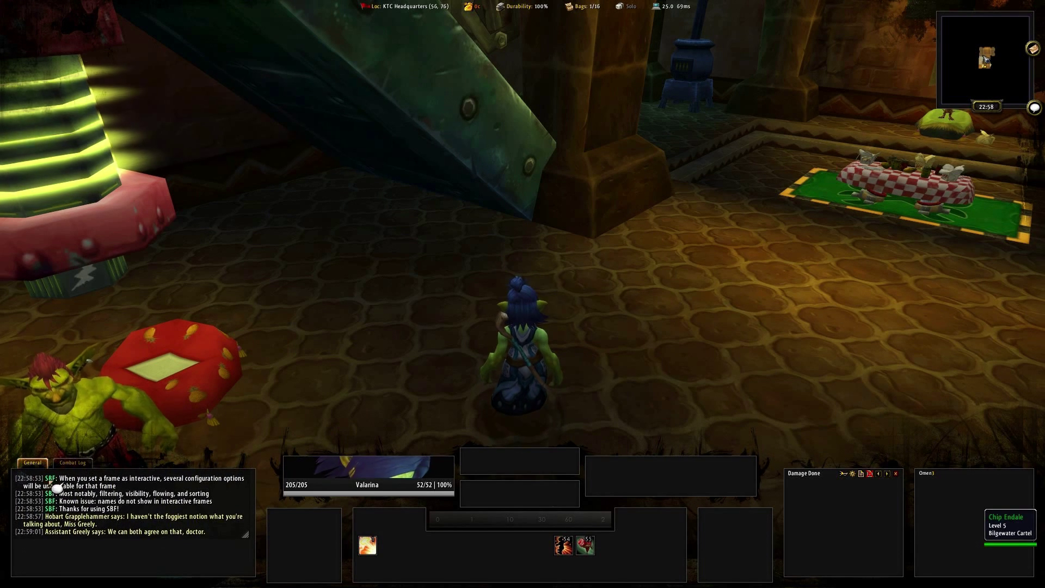
left_click_drag(246, 535, 249, 570)
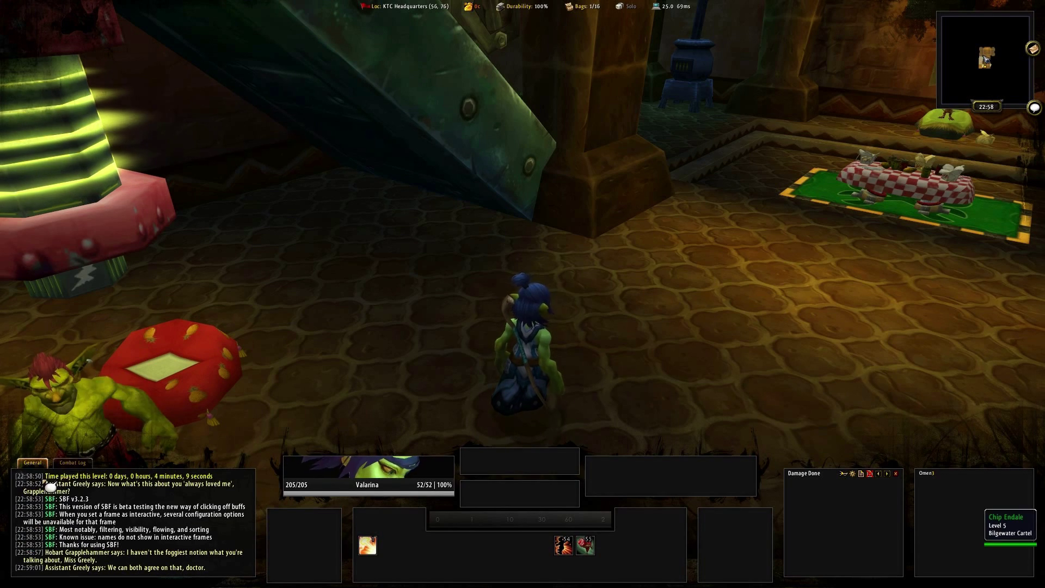
left_click_drag(667, 361, 644, 427)
left_click(438, 482)
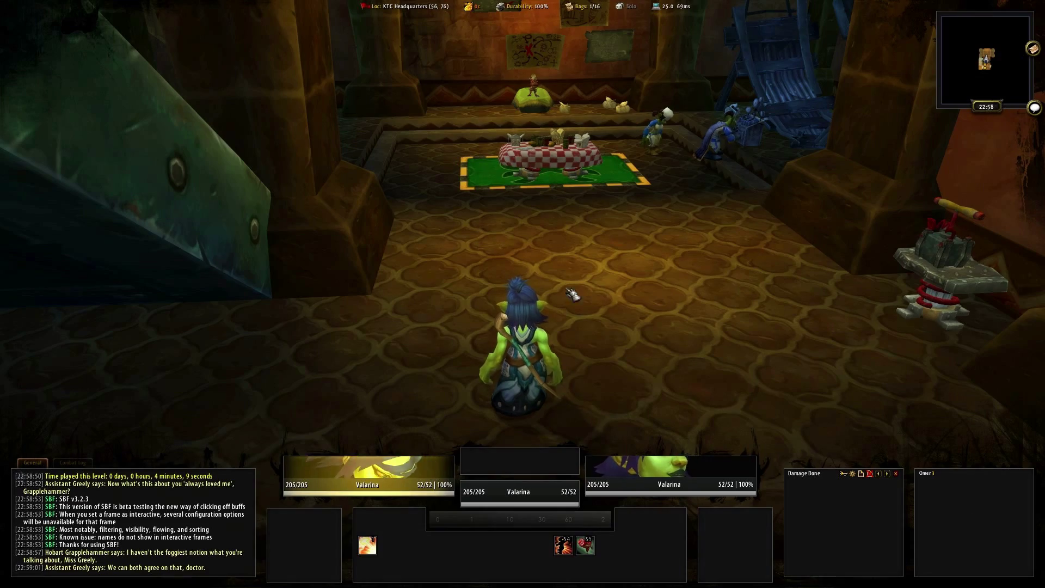
- Jump off the ledge and run across the courtyard toward the training dummies
key("shift+5")
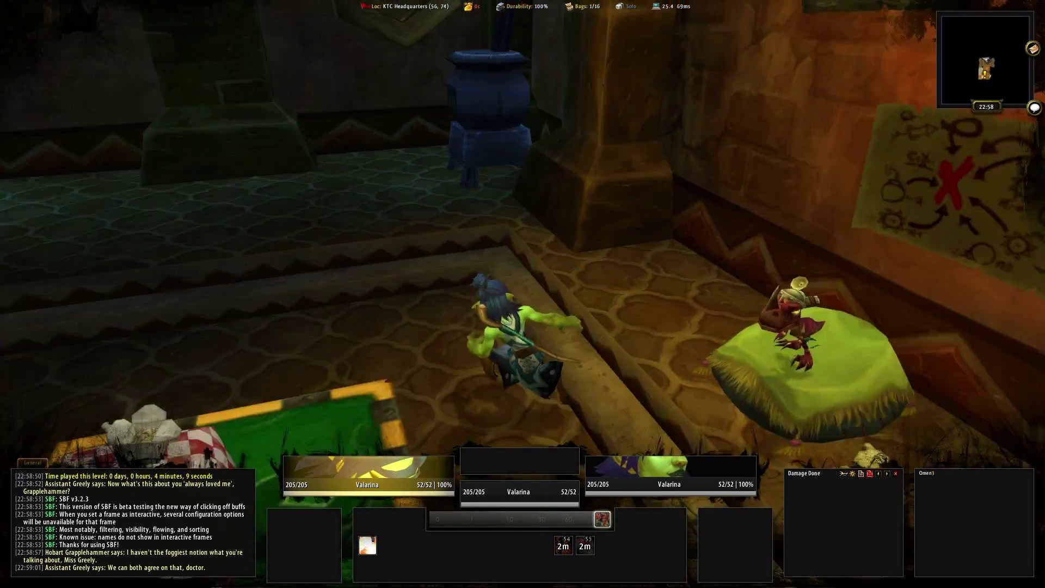
left_click_drag(583, 276, 544, 294)
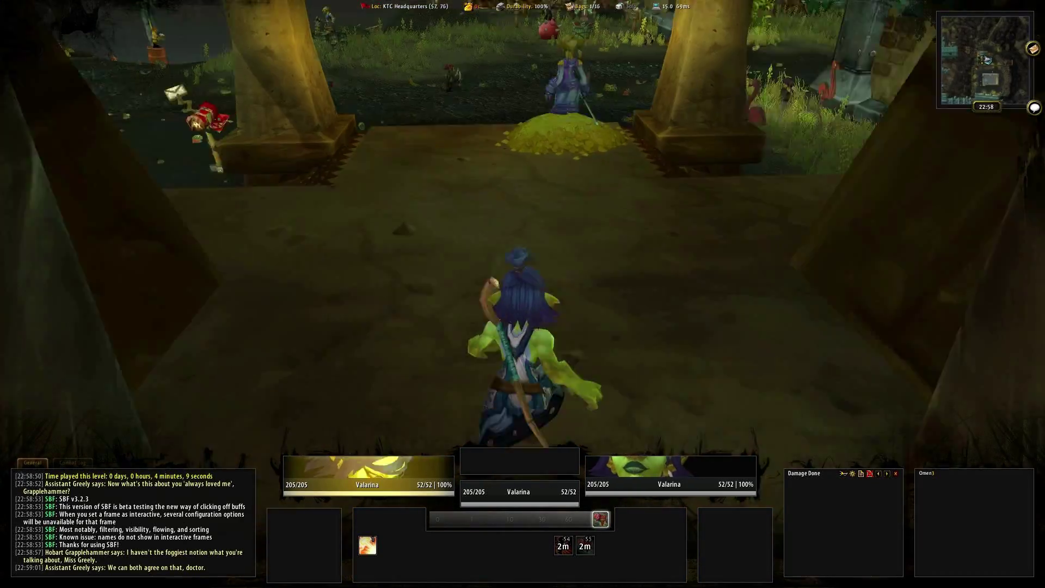
key("w")
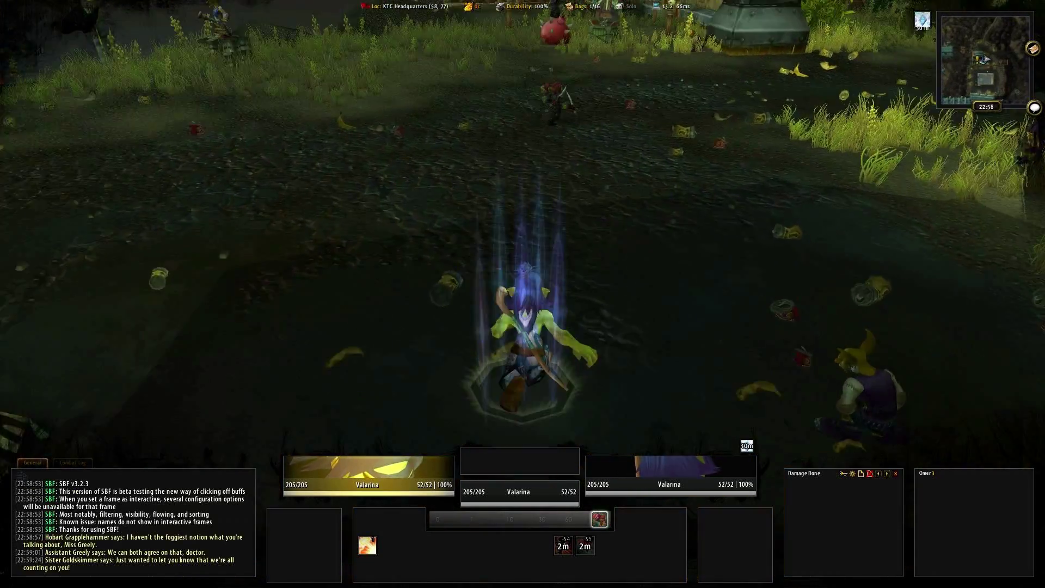
key("w")
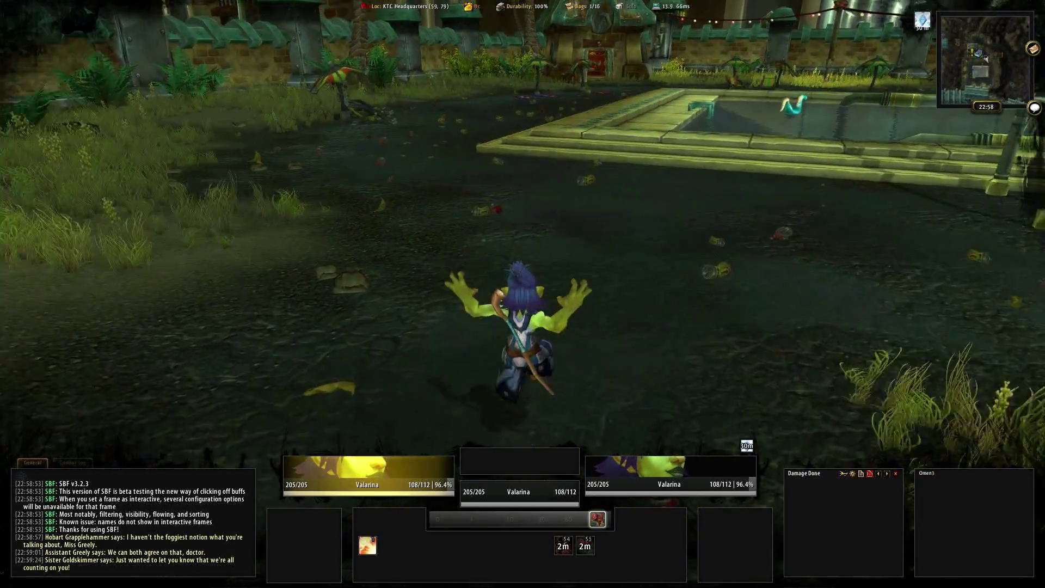
key("m")
key("m")
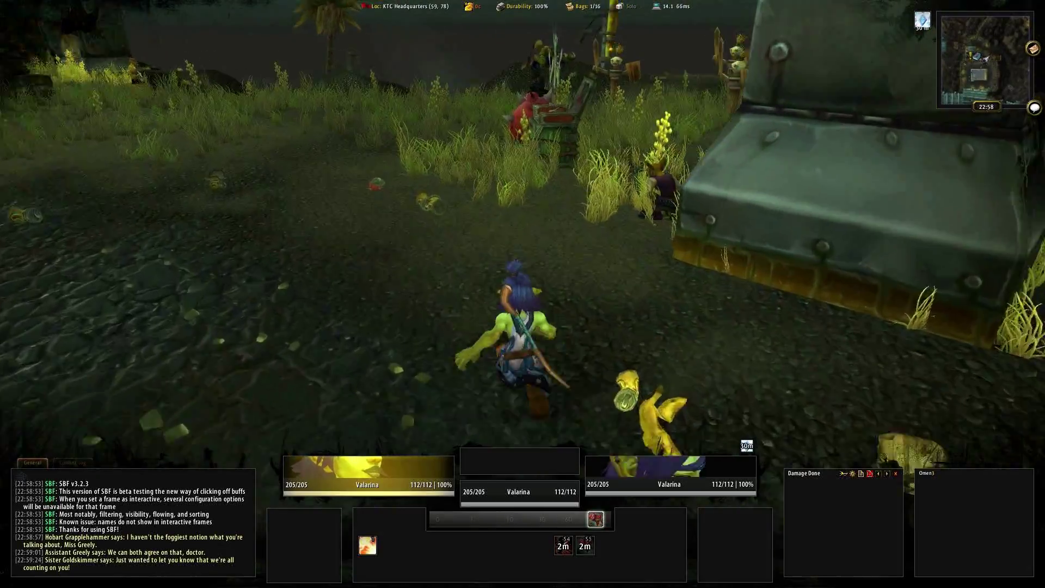
key("a")
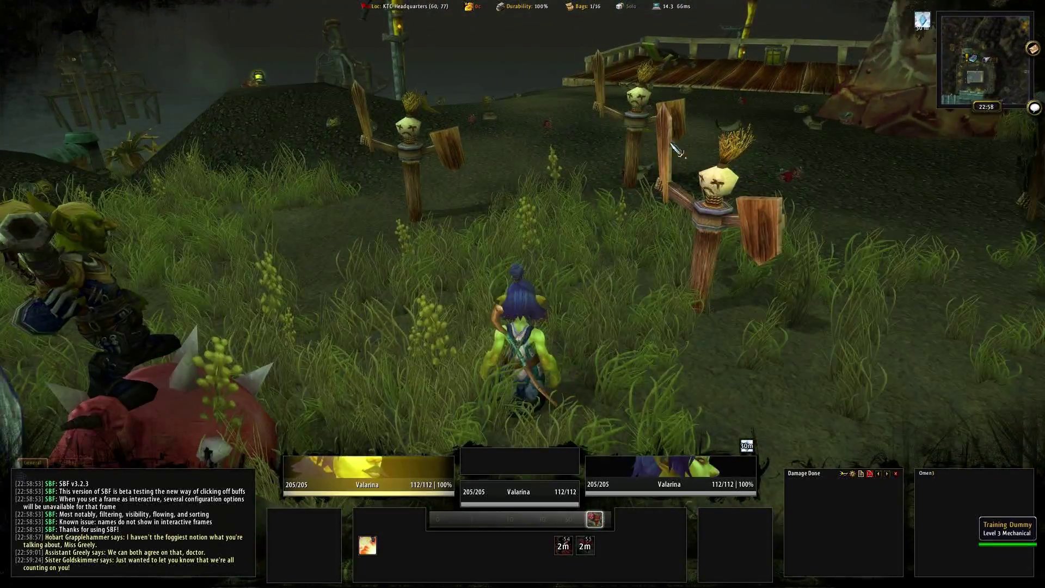
- Target a Training Dummy and set it as focus with /focus
left_click(626, 159)
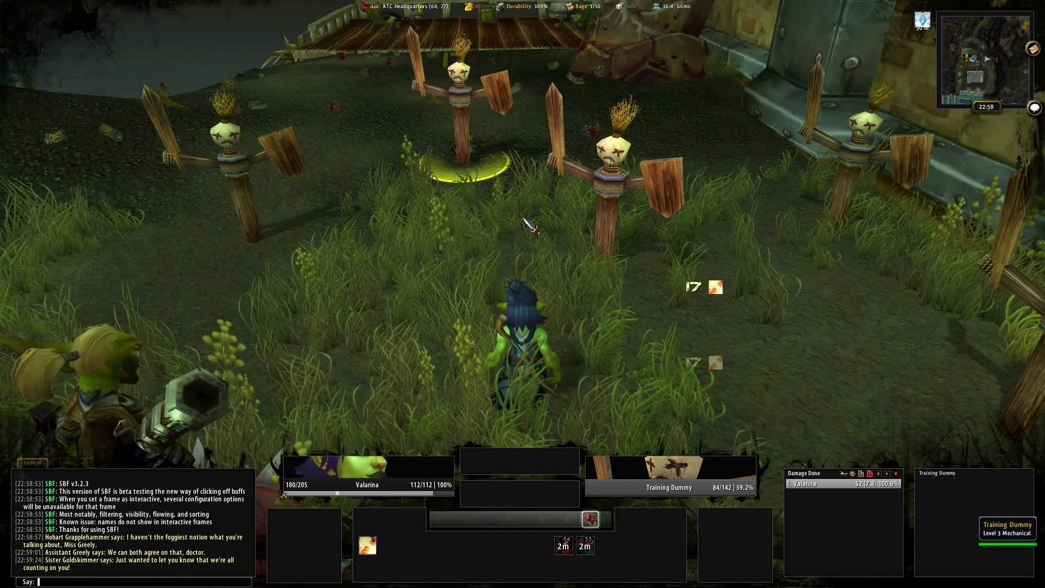
type("us")
key("Return")
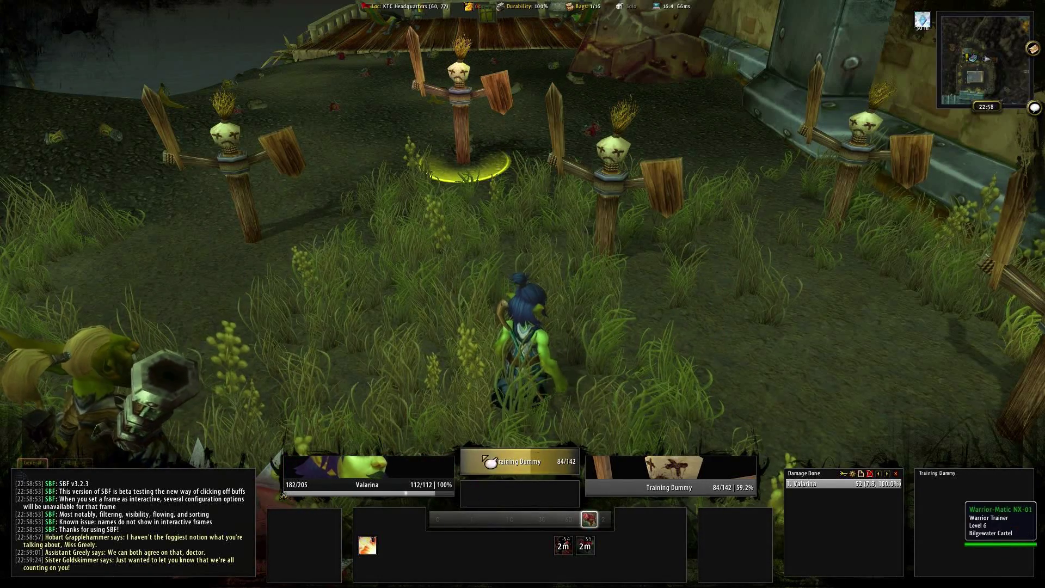
- Wave goodbye with the /bye emote
mouse_move(847, 489)
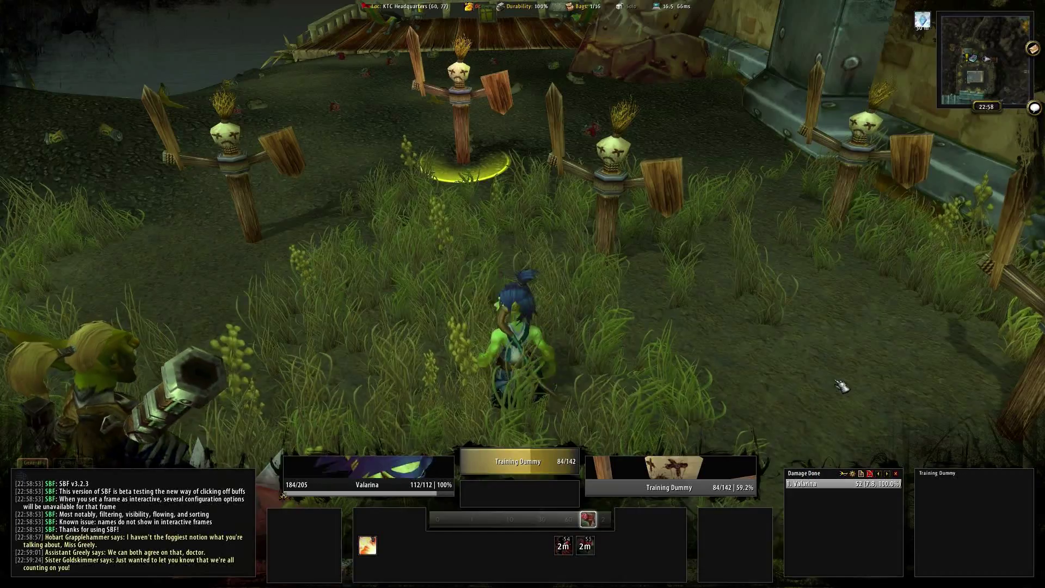
mouse_move(734, 345)
left_mouse_down()
mouse_move(626, 327)
mouse_move(610, 261)
mouse_move(642, 305)
mouse_move(721, 344)
left_mouse_up()
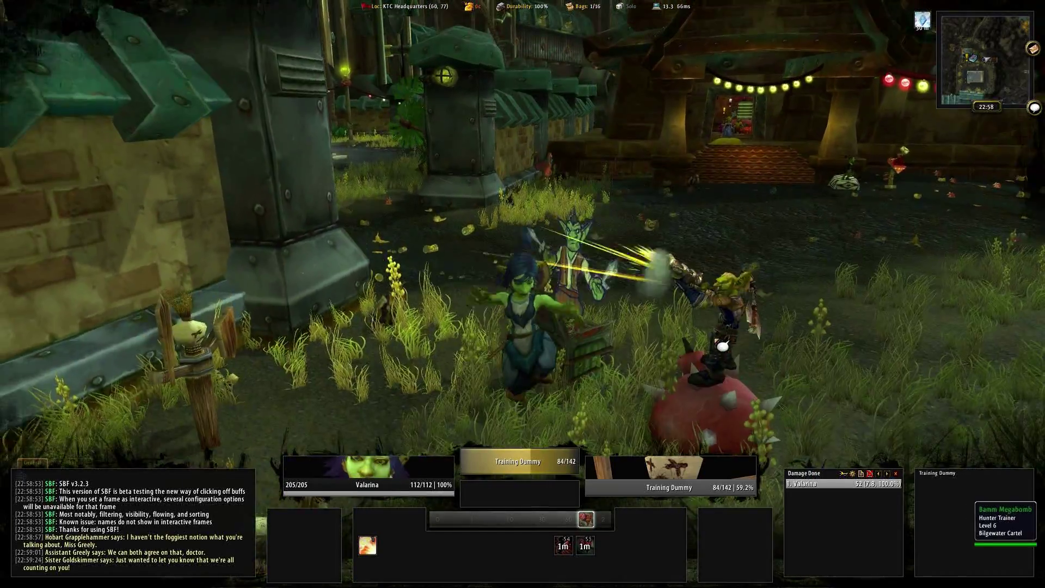
type("/bye")
key("Return")
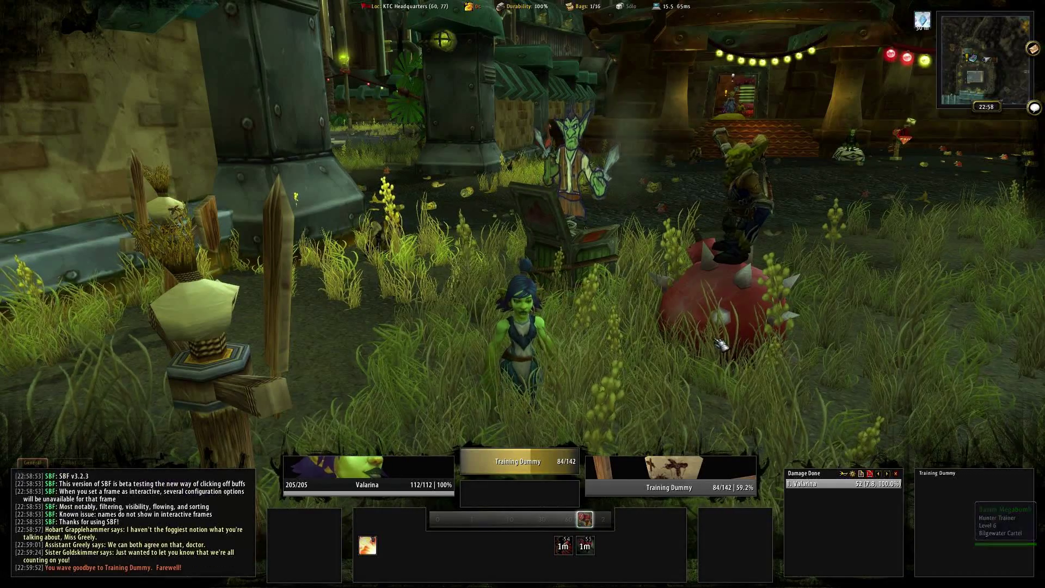